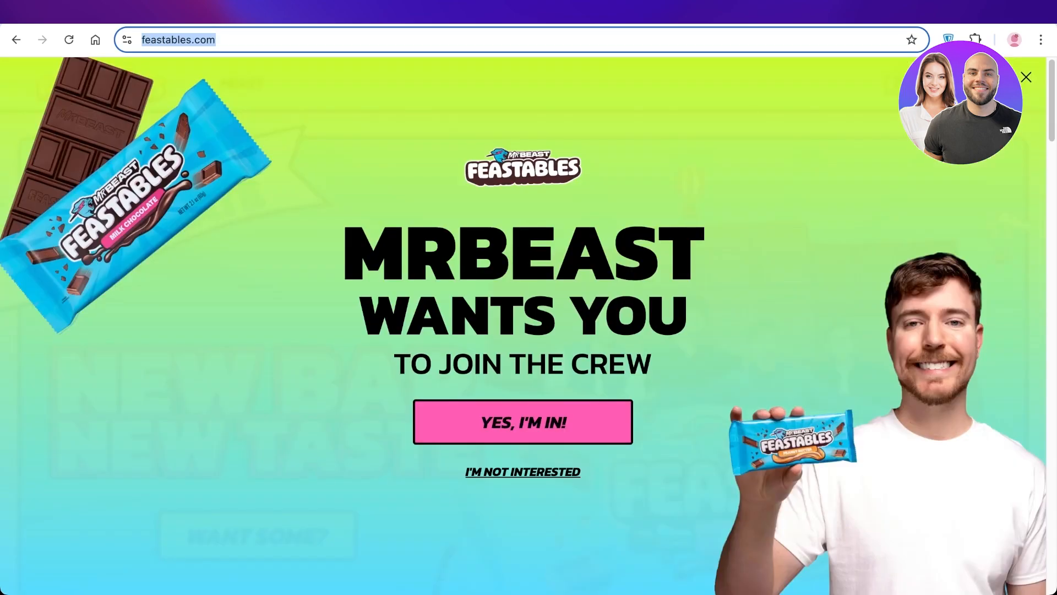
- Load feastables.com, dismiss the join-the-crew popup and look over the store's home page
key("Return")
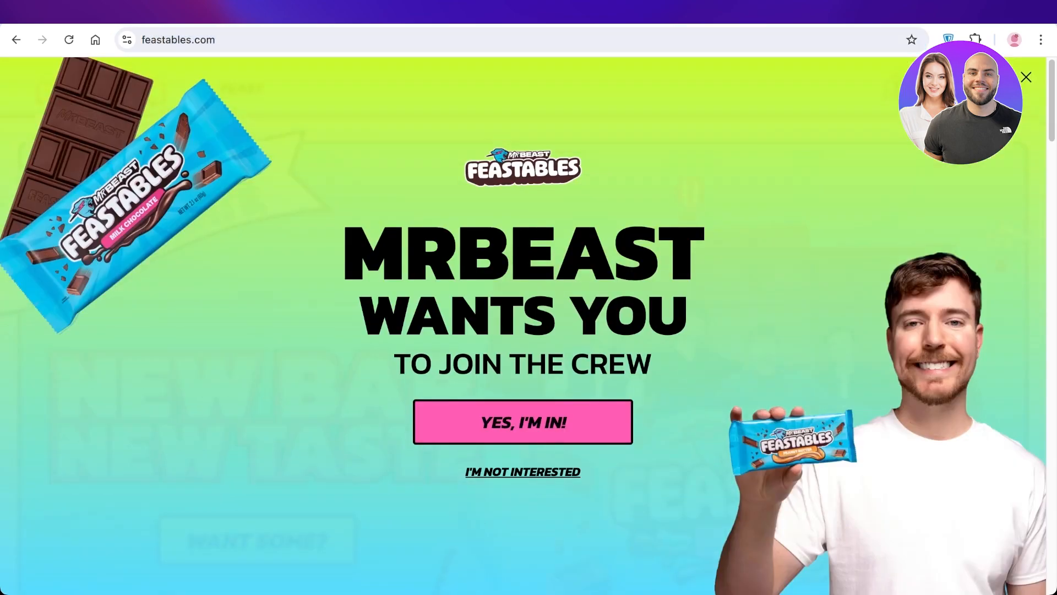
scroll(528, 325, "down", 15)
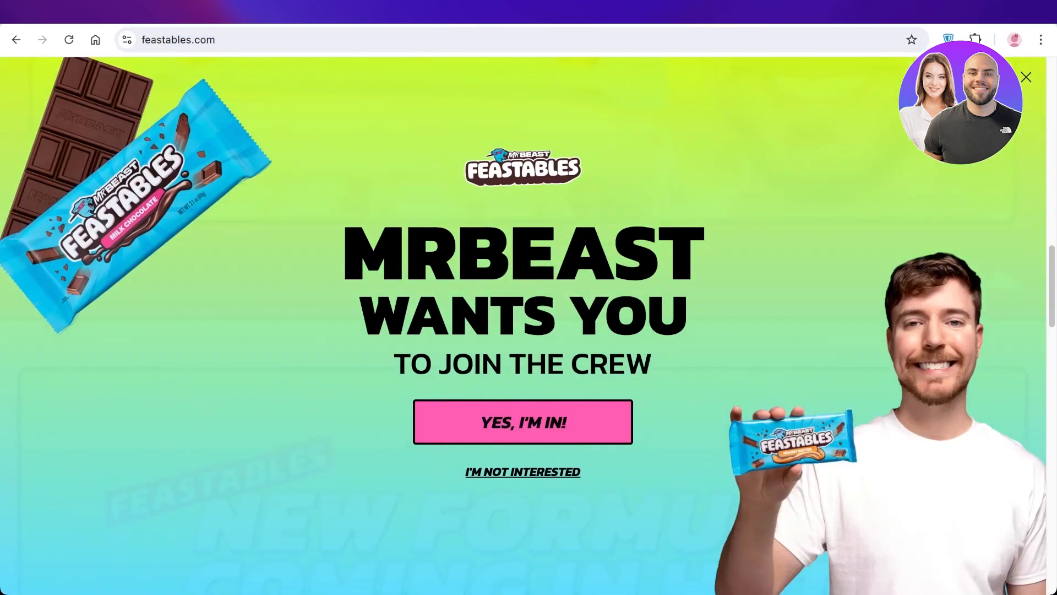
left_click(1026, 77)
scroll(523, 324, "up", 15)
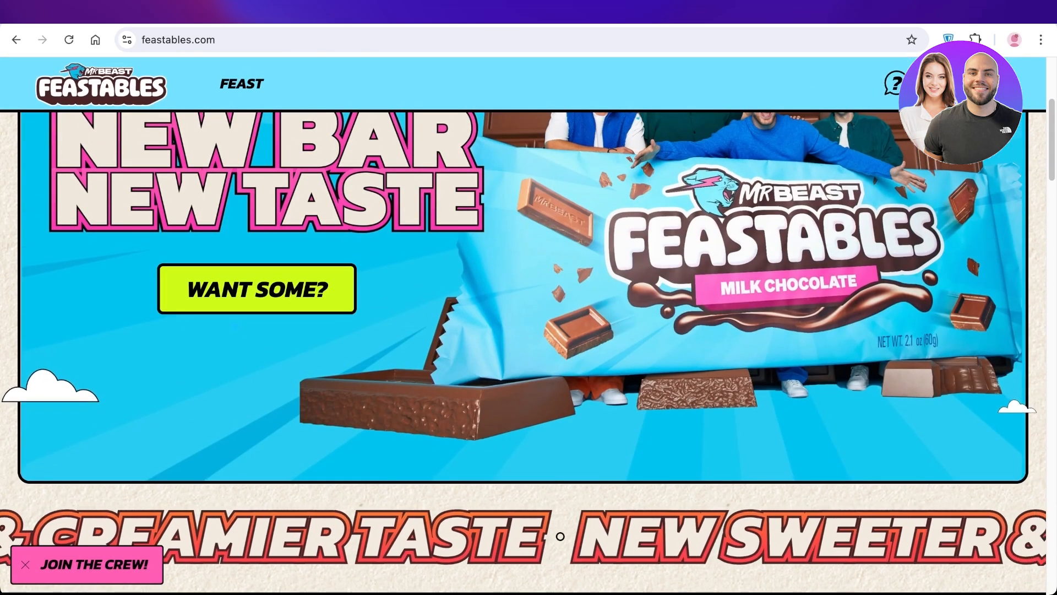
scroll(523, 352, "up", 5)
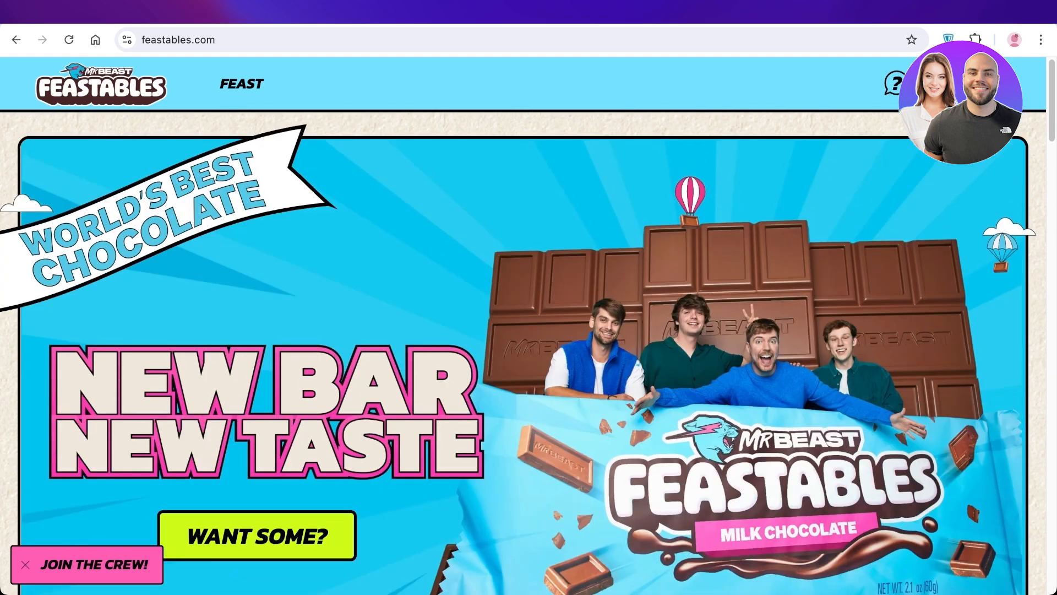
- Go past the Shopify admin to the GemPages website and look through its home page
key("ctrl+Tab")
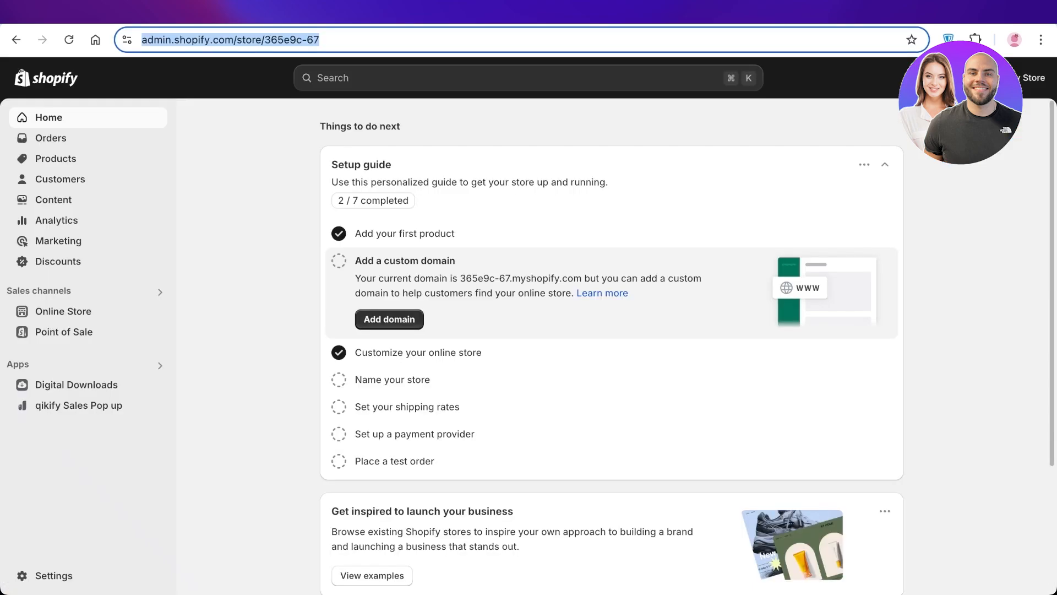
left_click(496, 127)
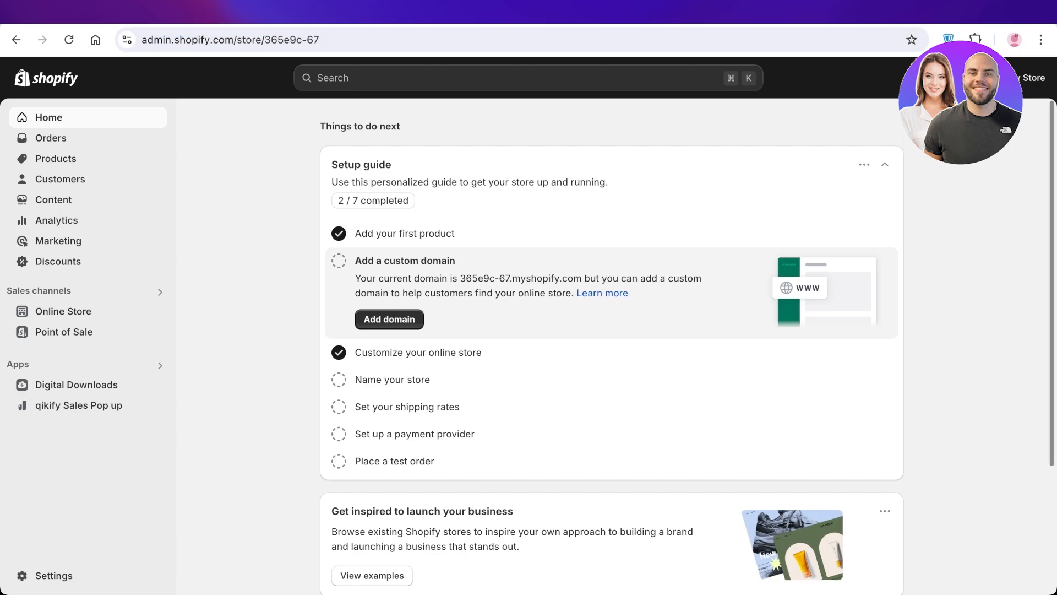
key("ctrl+Tab")
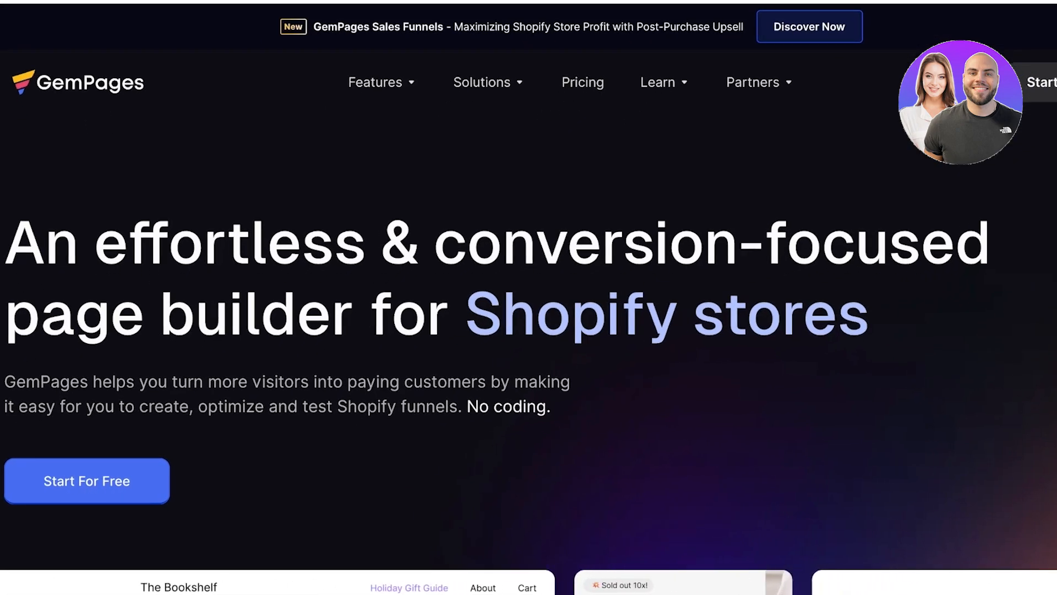
scroll(529, 352, "down", 10)
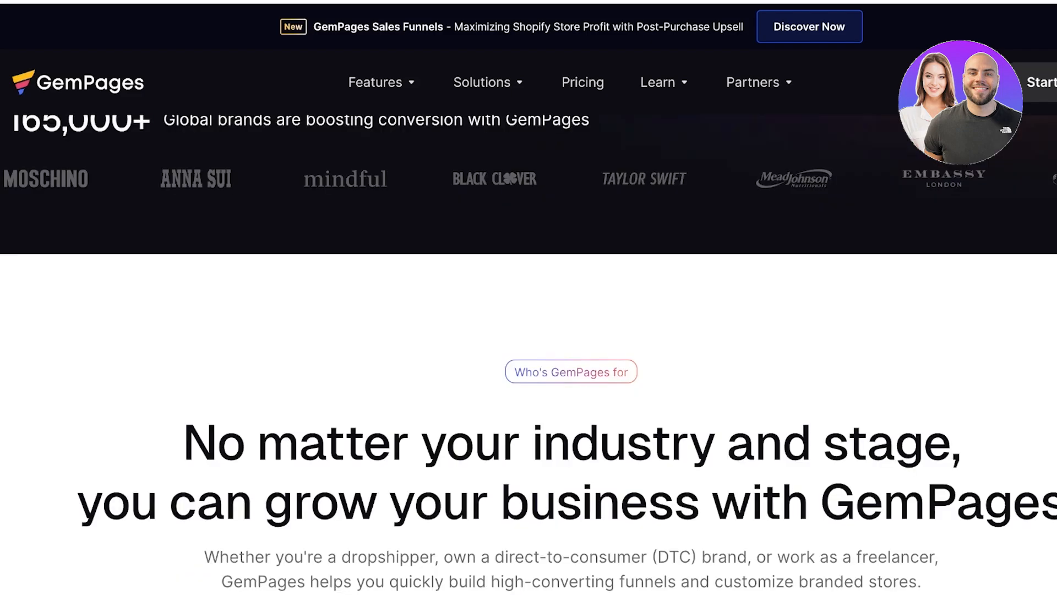
scroll(529, 353, "down", 6)
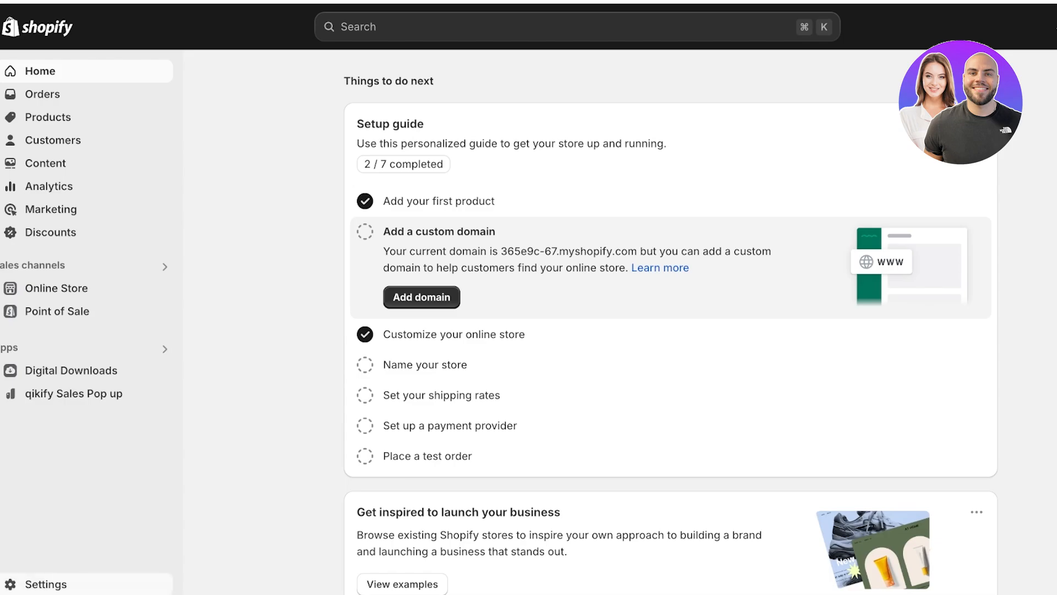
- Open the Shopify App Store from the store's Apps and sales channels settings
left_click(46, 584)
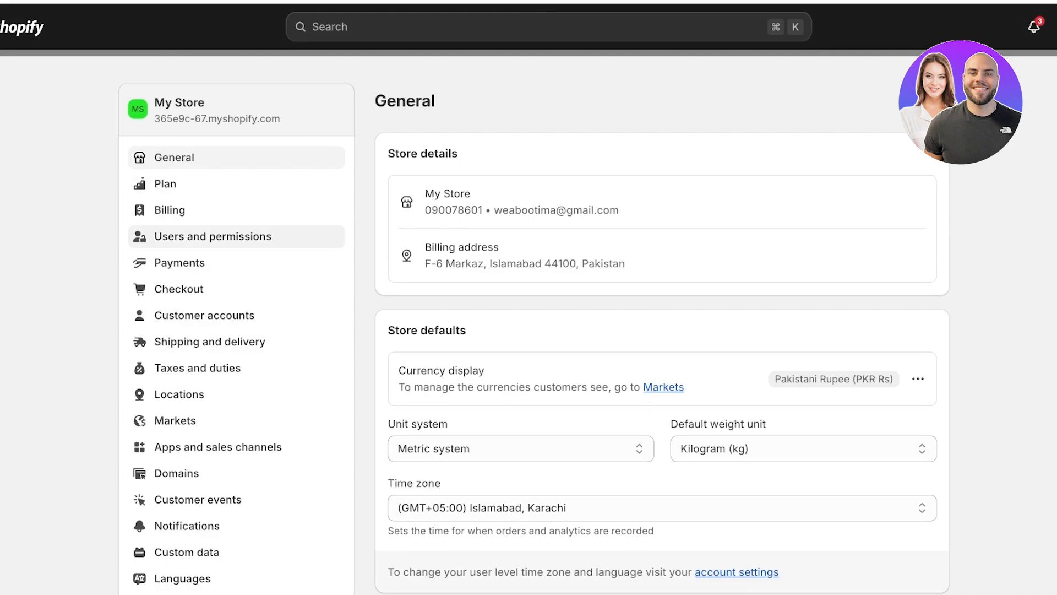
left_click(218, 447)
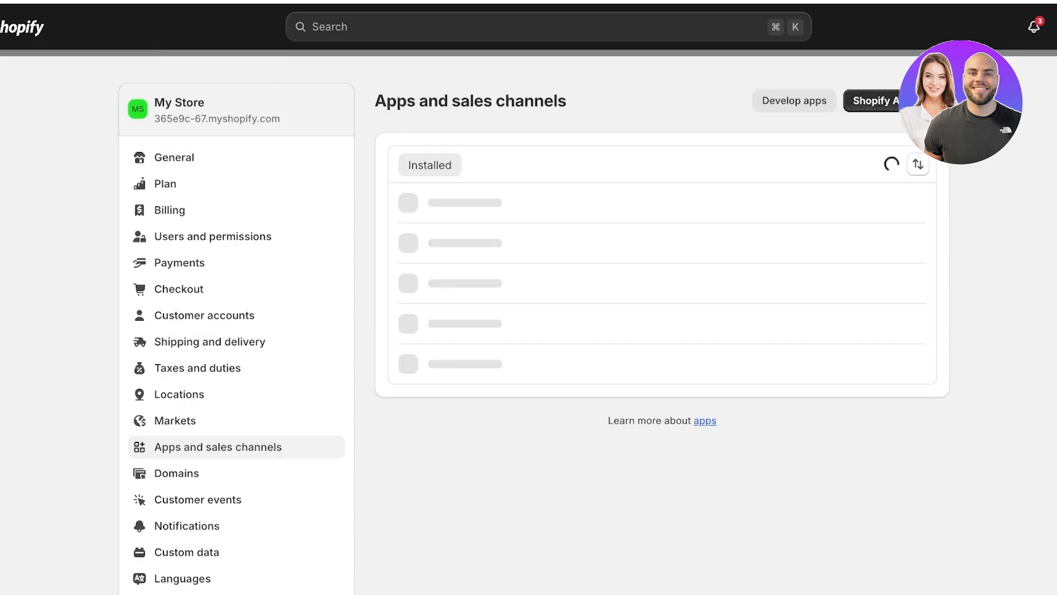
left_click(896, 101)
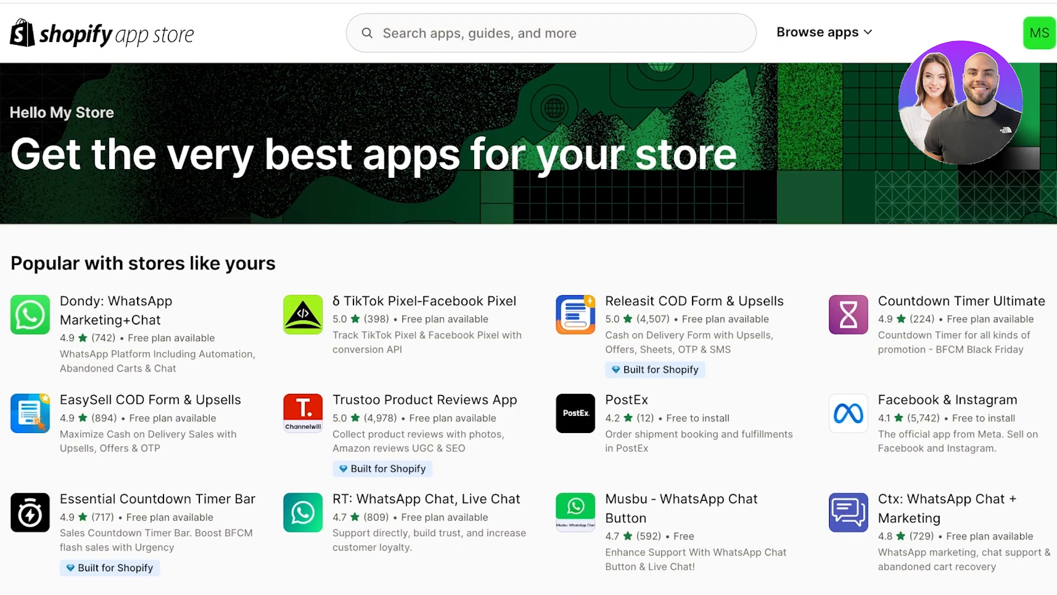
- Search the app store for "gempages" and open the GemPages Landing Page Builder listing
left_click(480, 33)
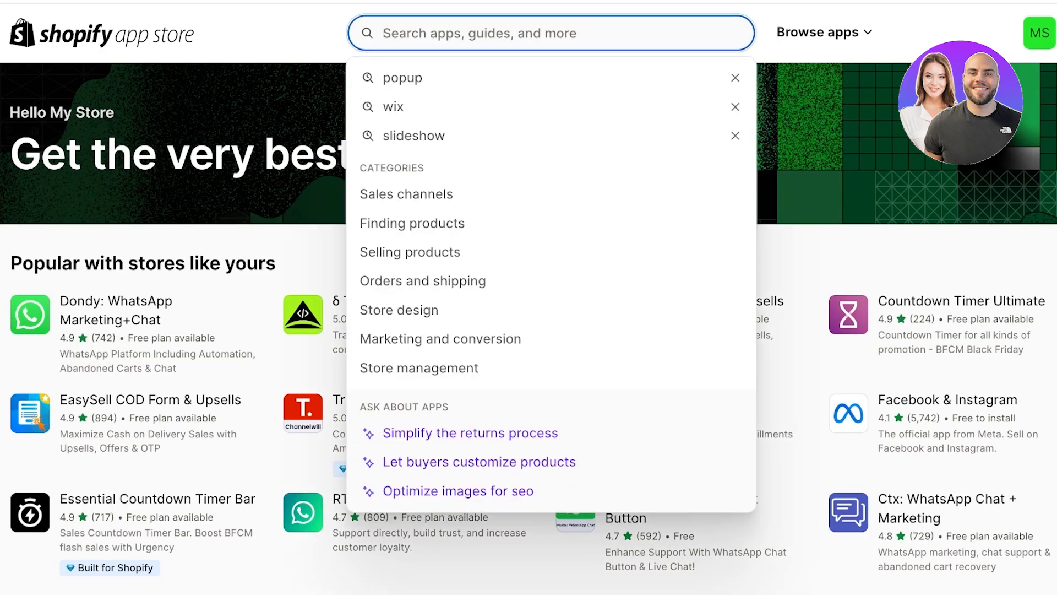
type("gempa")
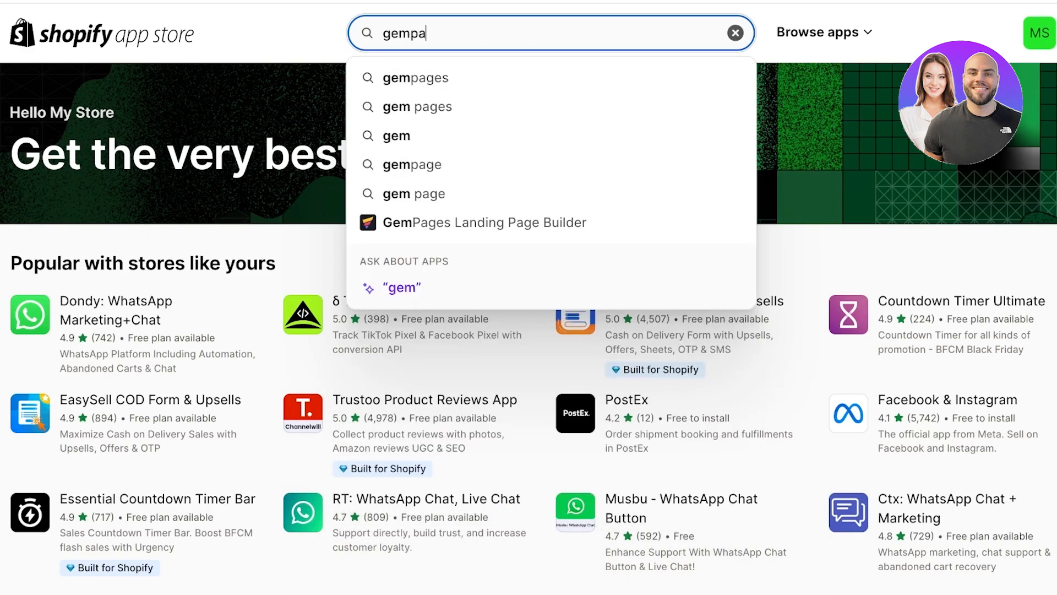
type("ges")
key("Return")
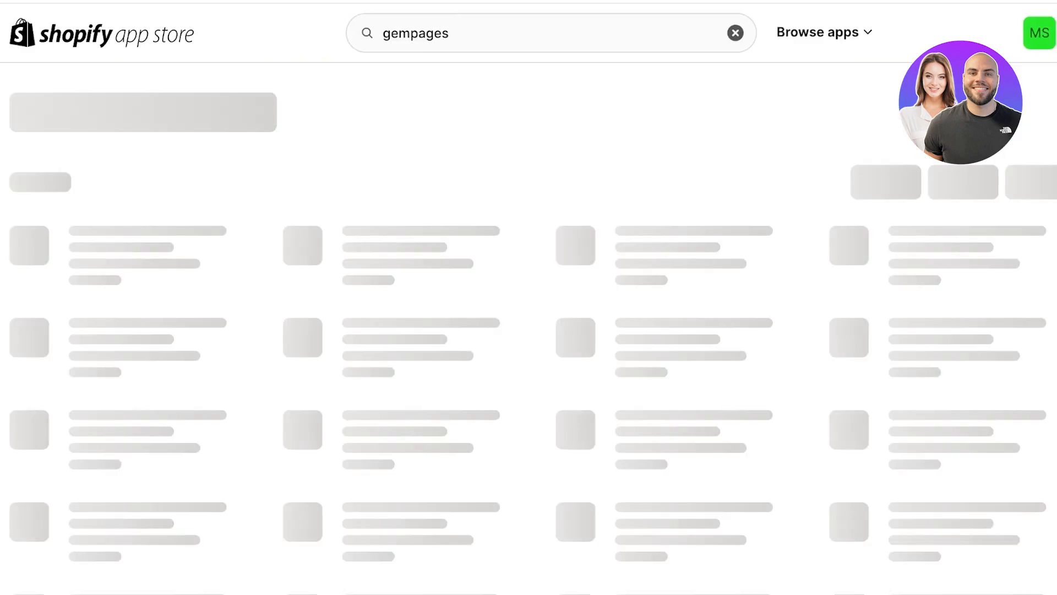
left_click(110, 210)
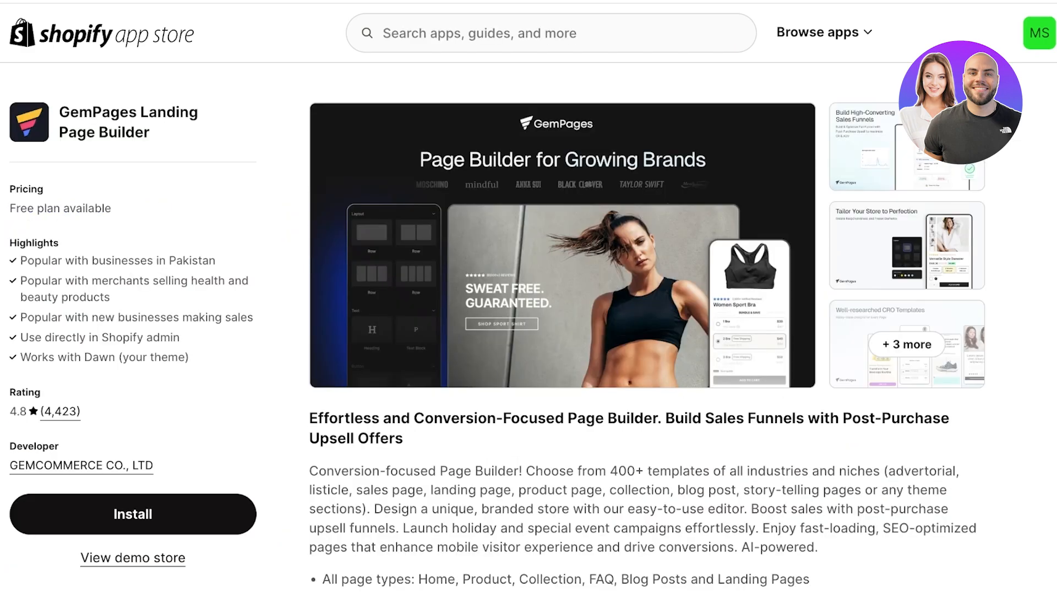
- Review the GemPages pricing plans and install the app on the store
scroll(647, 341, "down", 15)
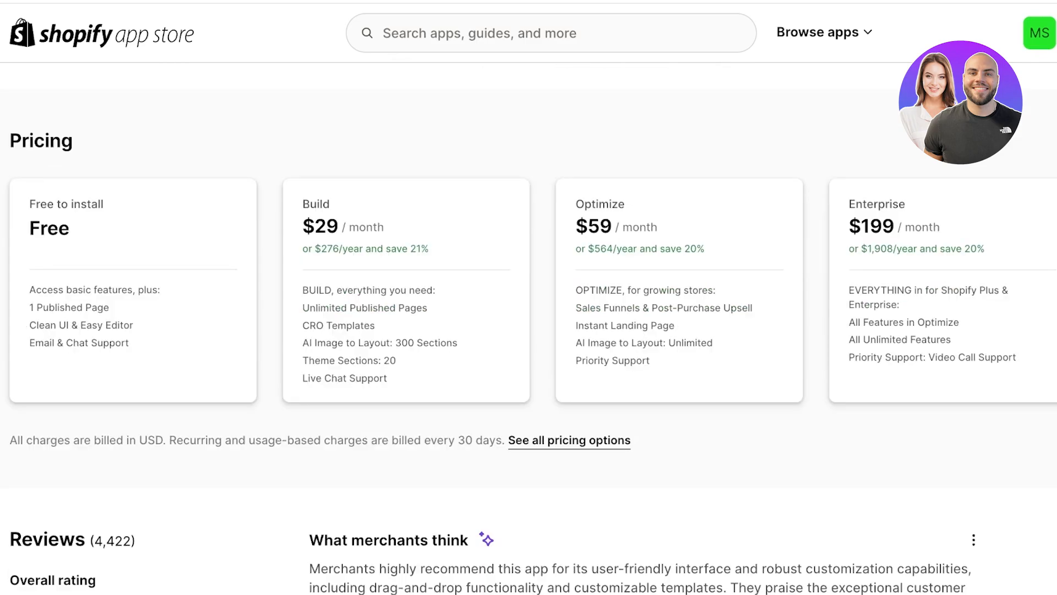
scroll(529, 331, "up", 10)
left_click(132, 512)
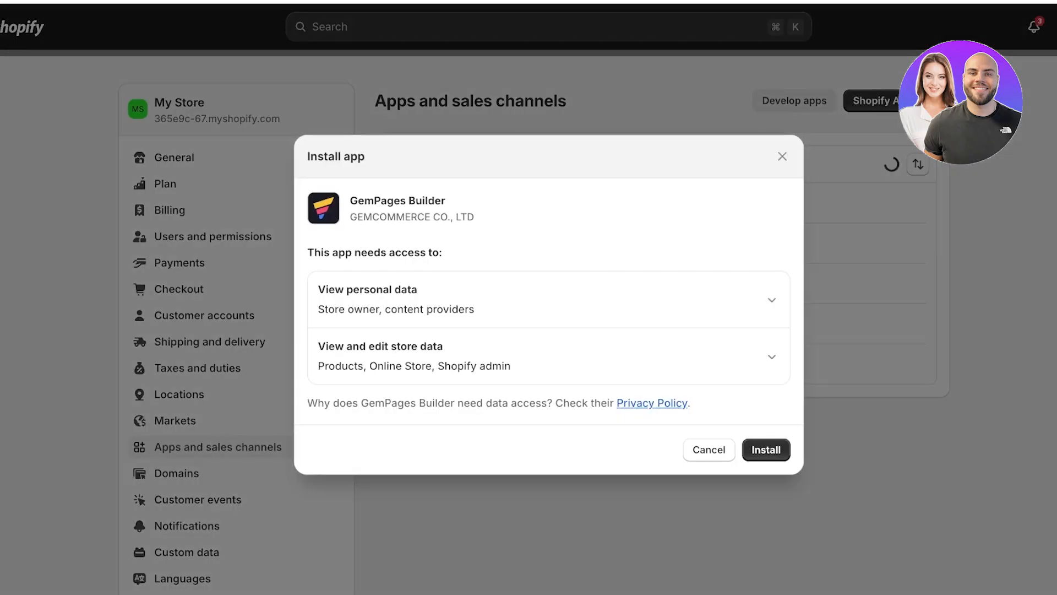
left_click(765, 449)
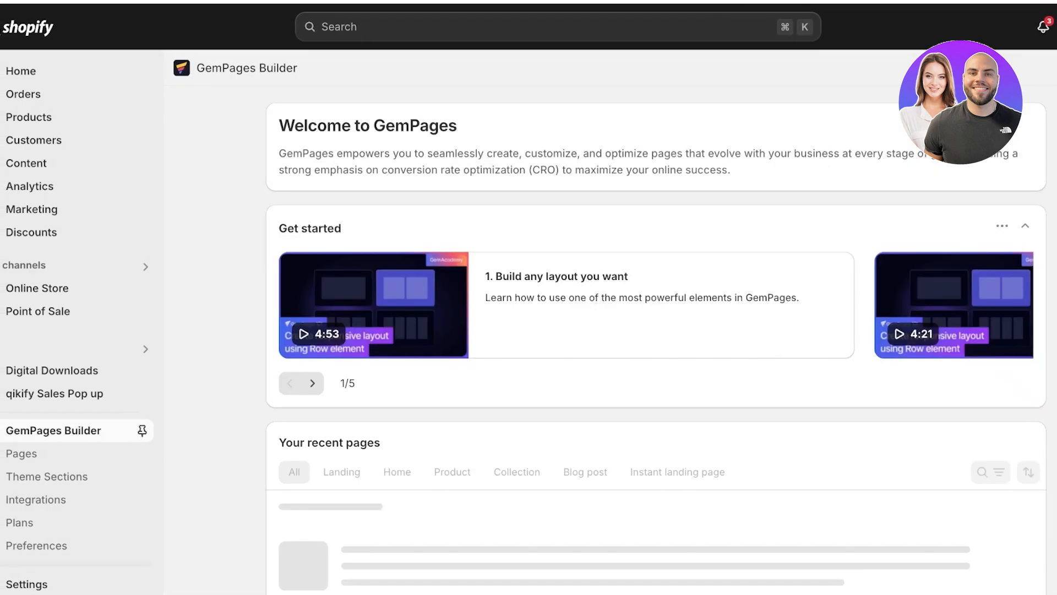
- Pin GemPages Builder in the Shopify admin and look through its dashboard
left_click(142, 430)
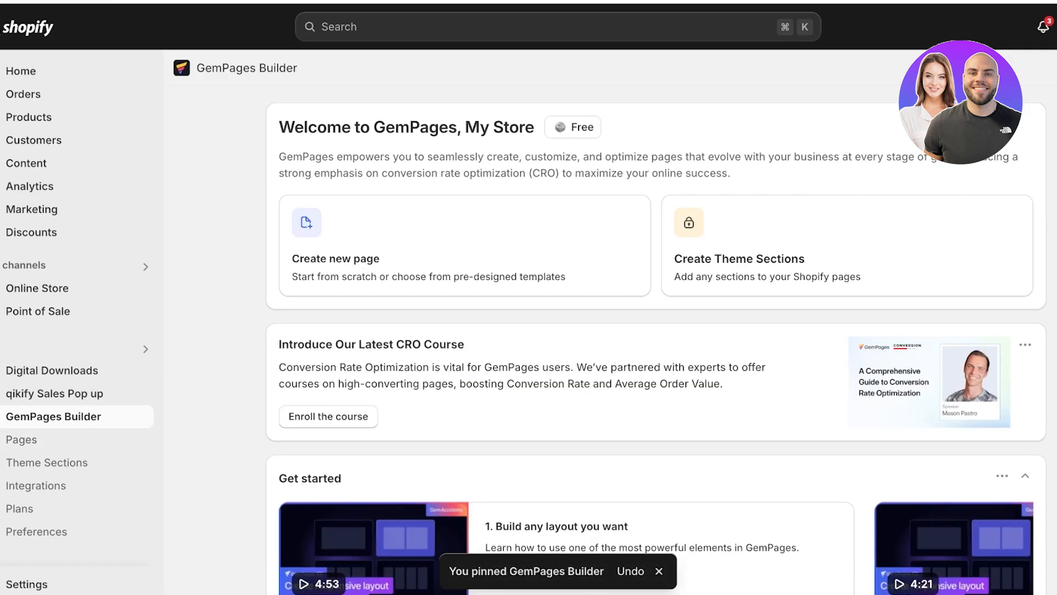
scroll(655, 340, "down", 1)
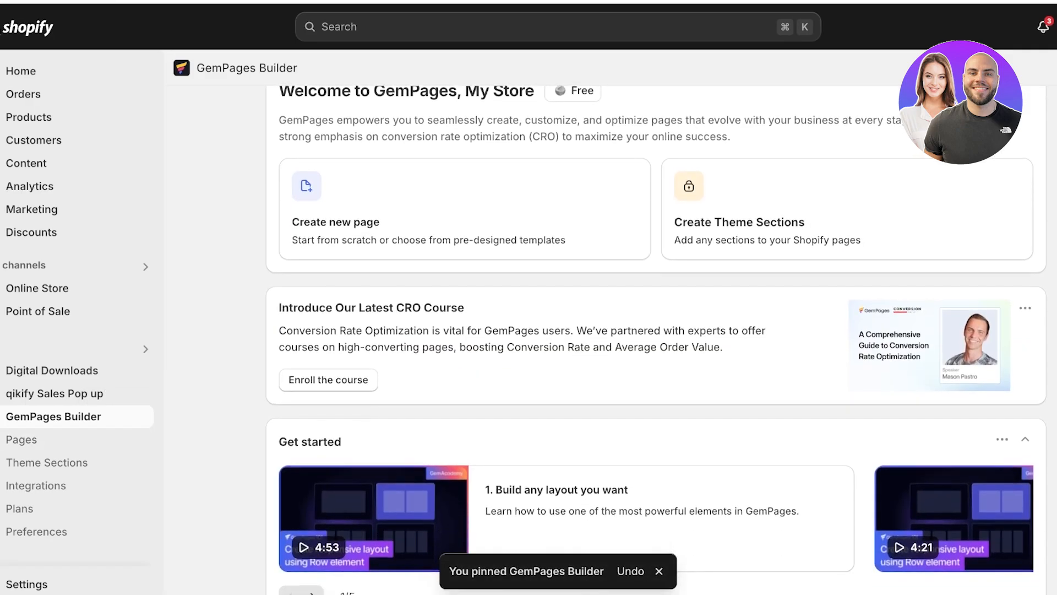
scroll(655, 340, "down", 10)
scroll(655, 340, "up", 5)
scroll(655, 340, "up", 6)
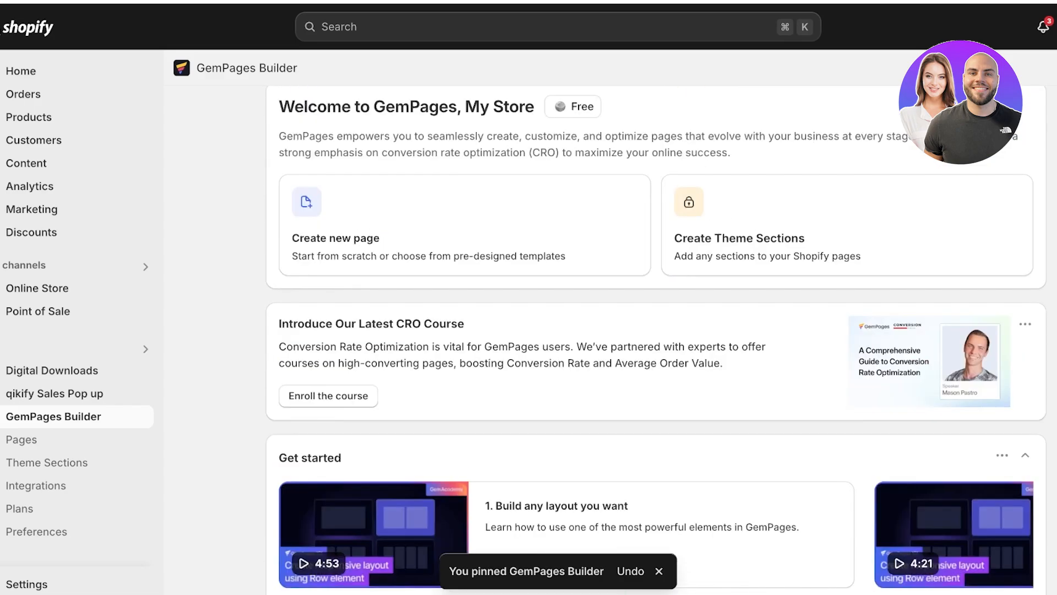
scroll(655, 340, "down", 1)
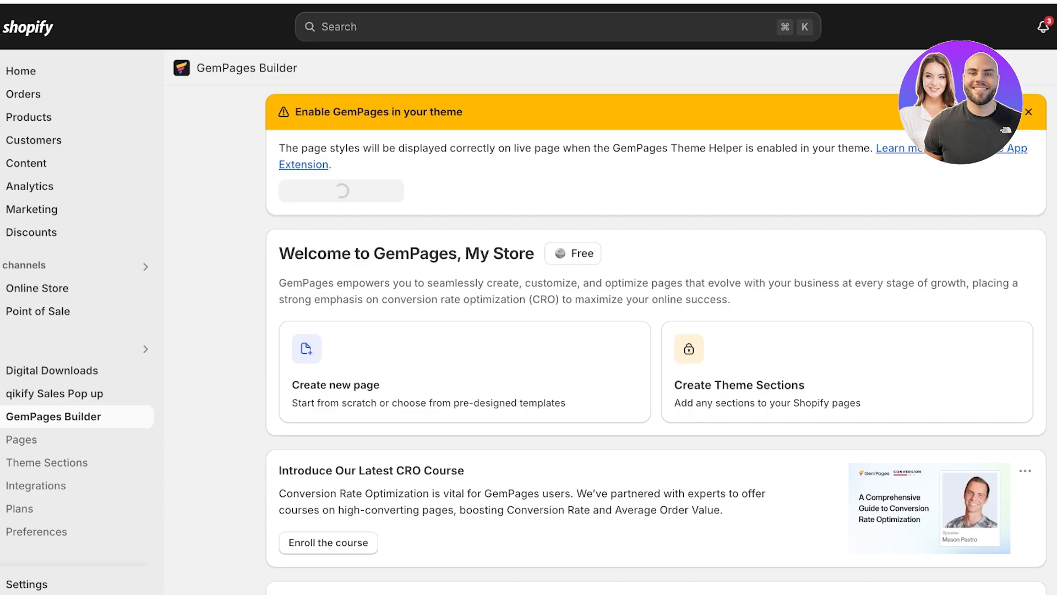
scroll(655, 358, "down", 15)
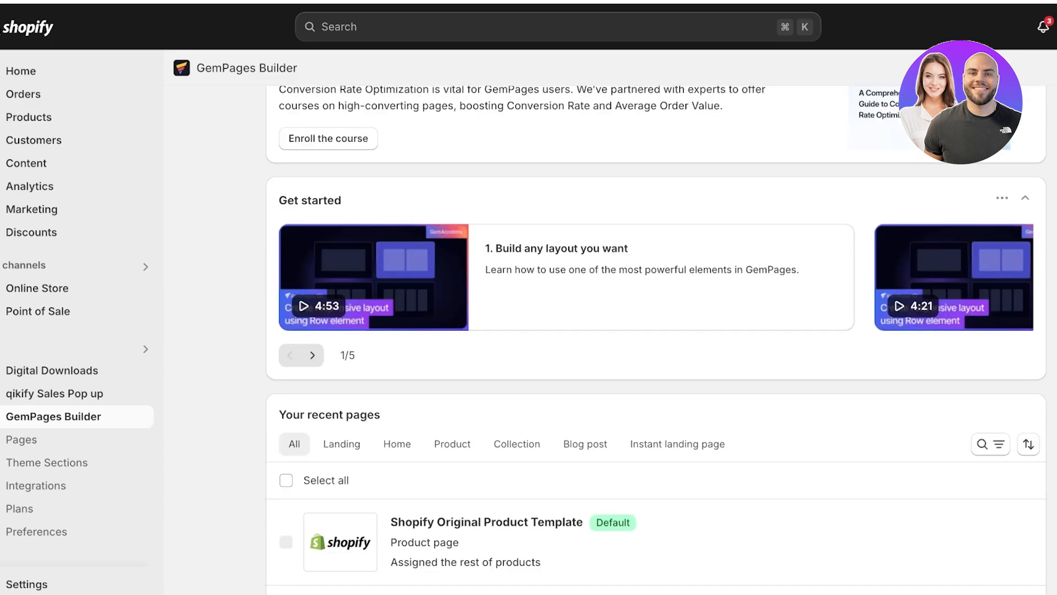
scroll(655, 331, "down", 8)
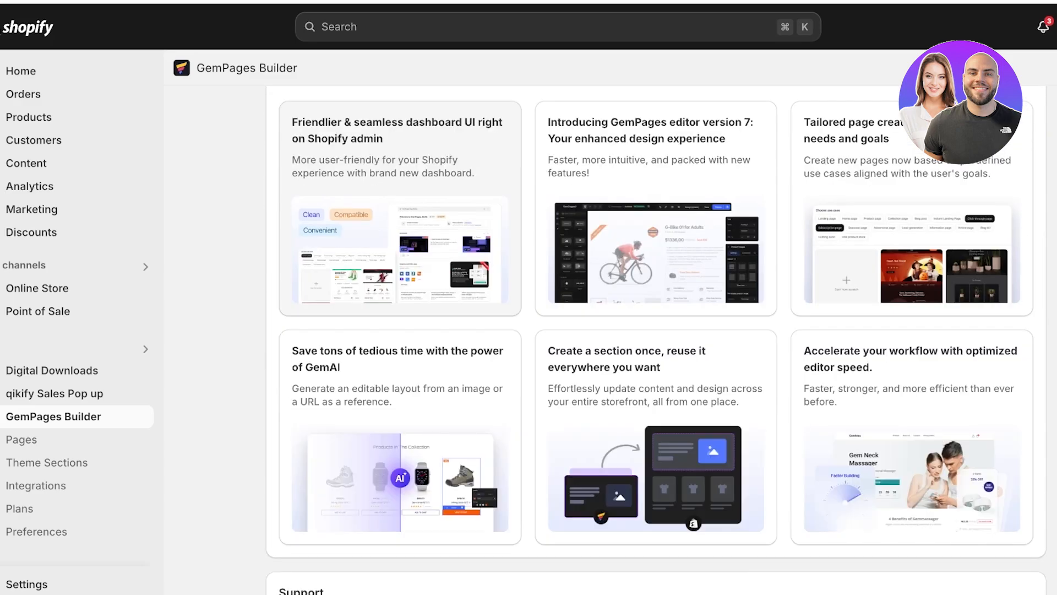
- Open the Pages list of GemPages Builder and dismiss the survey popup
left_click(21, 439)
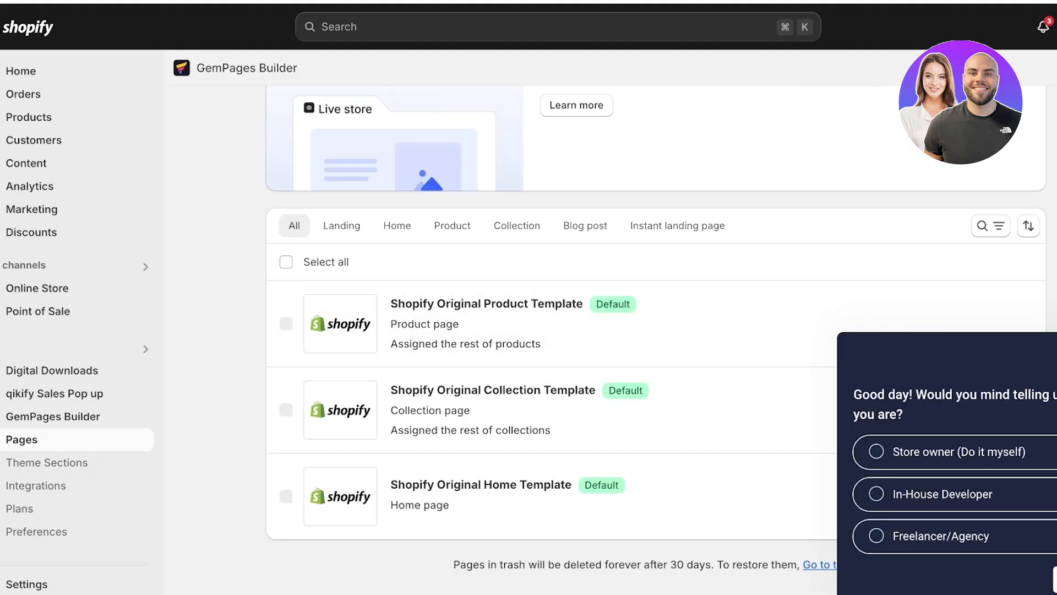
left_click(1053, 350)
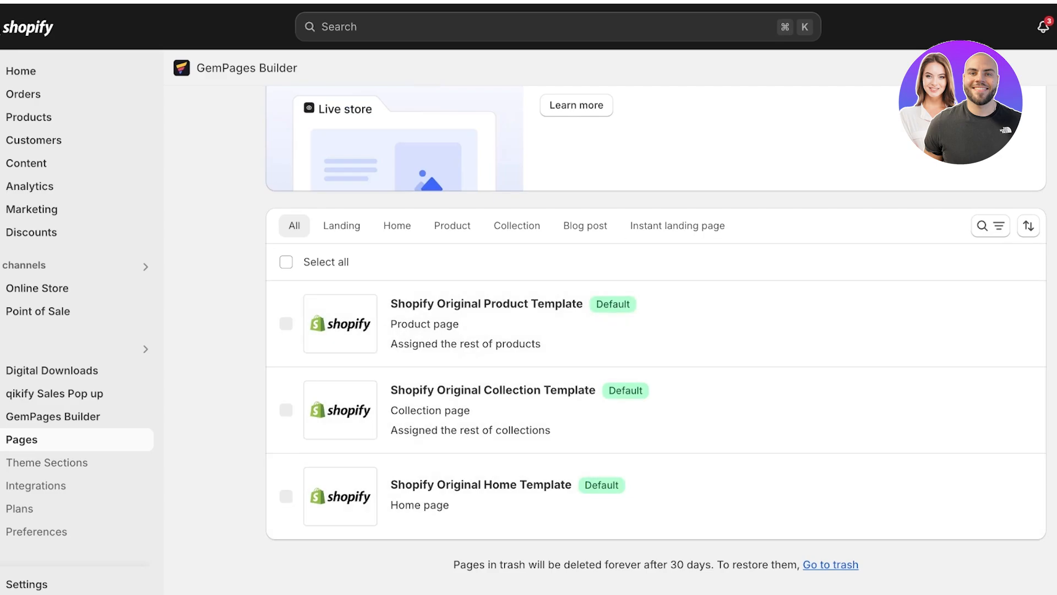
scroll(655, 330, "up", 3)
left_click(1001, 114)
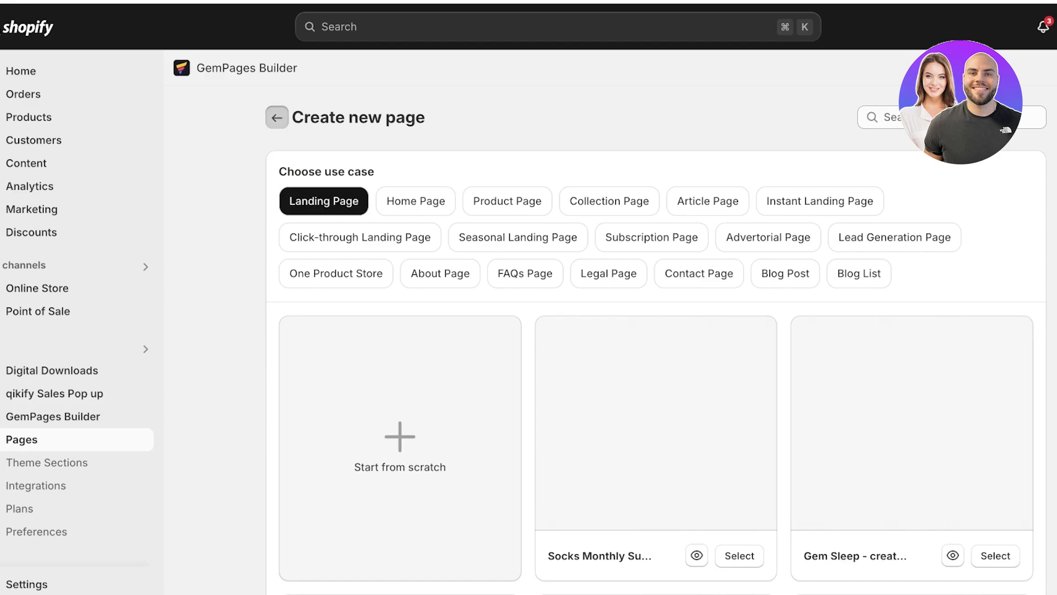
left_click(277, 117)
left_click(881, 114)
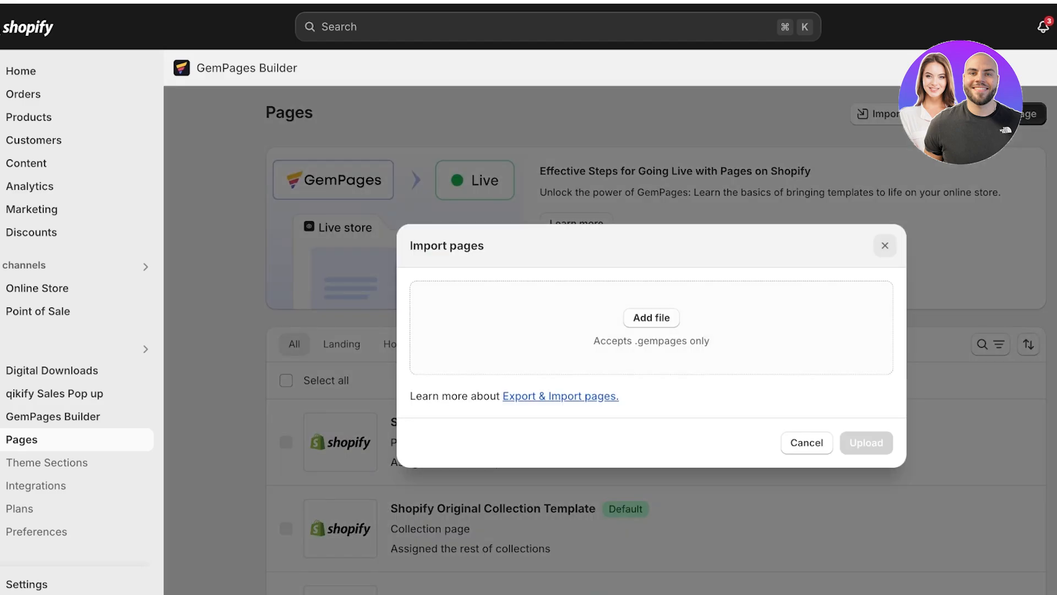
left_click(885, 245)
- Create a new landing page from scratch after browsing the available page templates
left_click(1031, 114)
scroll(656, 341, "down", 6)
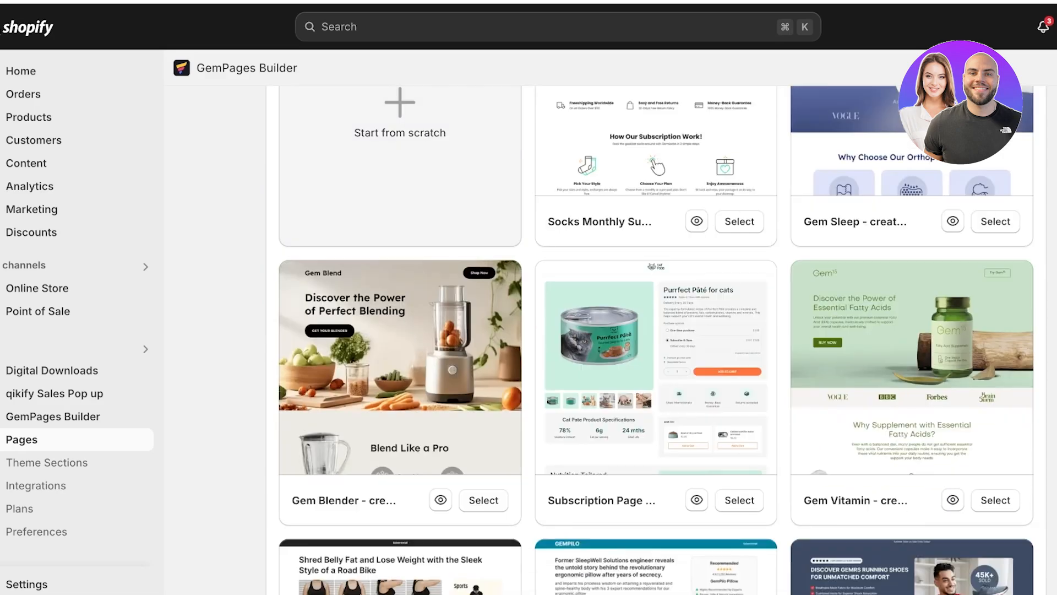
scroll(656, 342, "up", 2)
left_click(400, 240)
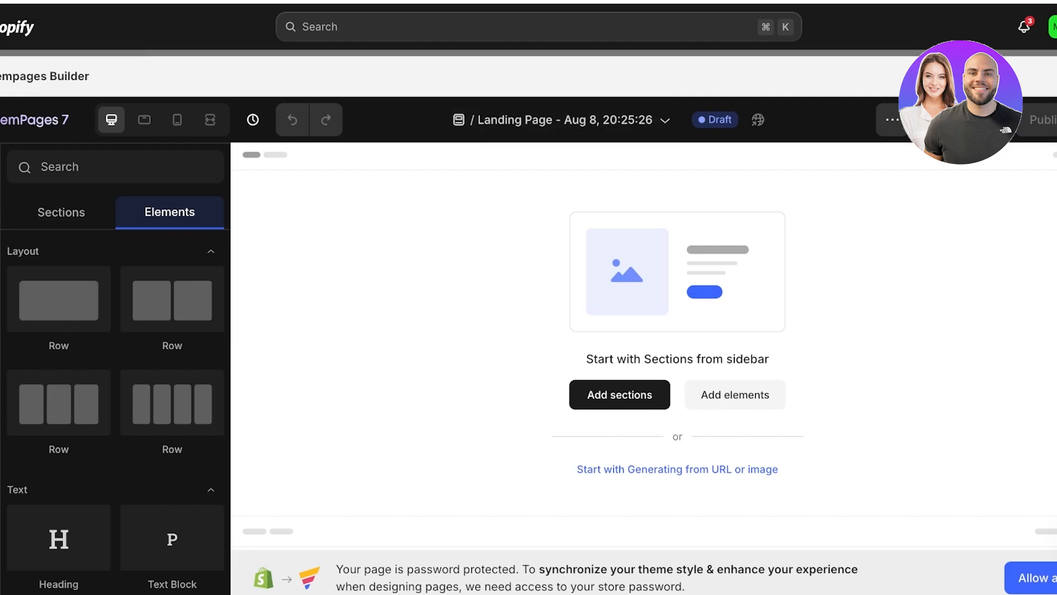
- Open Image to Layout, check the image upload option and return to generating from a URL
left_click(1, 293)
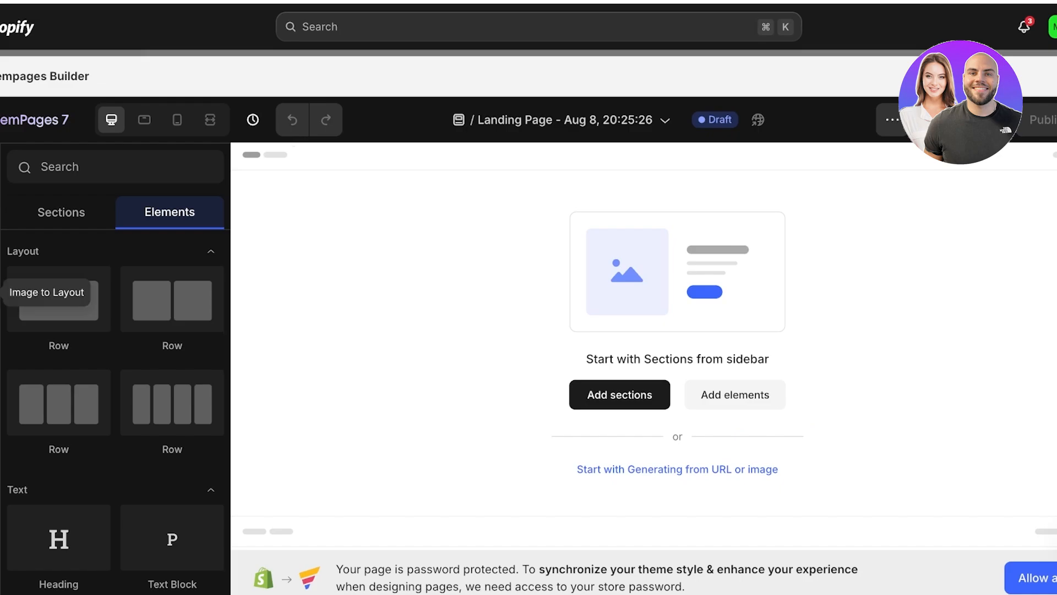
left_click(1, 292)
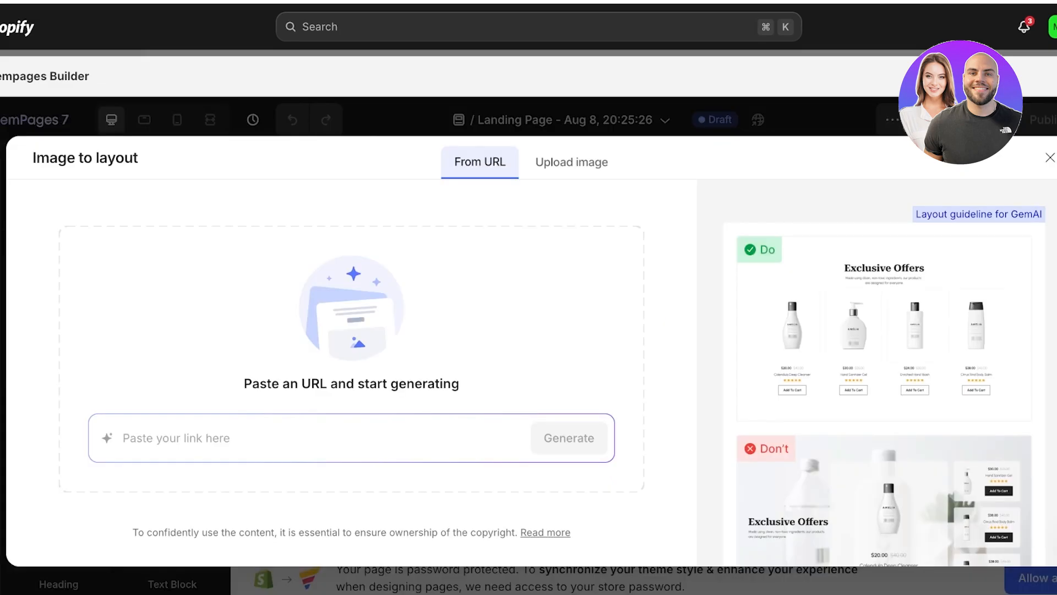
left_click(572, 163)
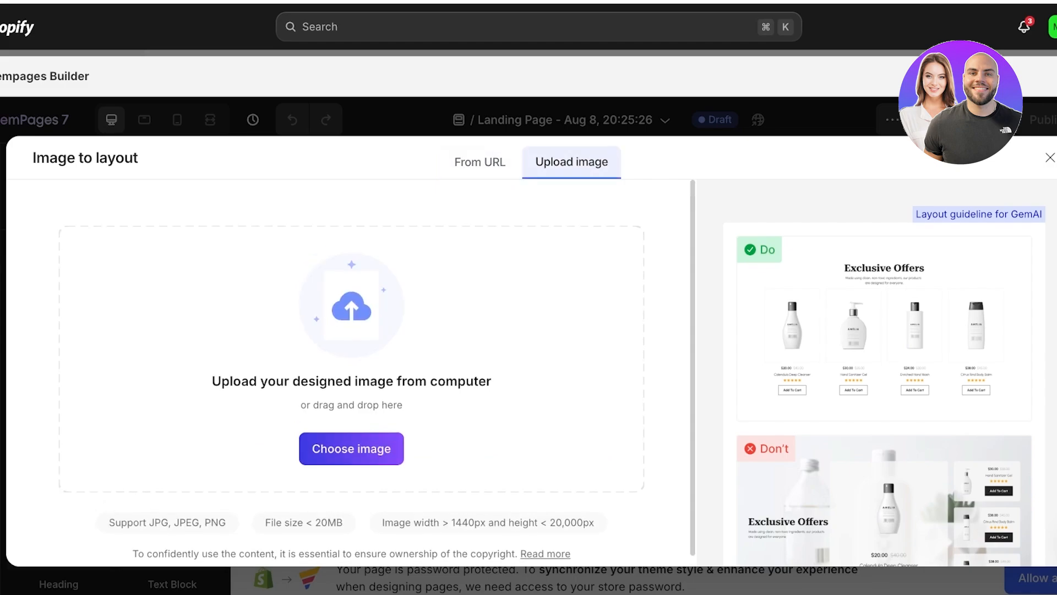
left_click(480, 162)
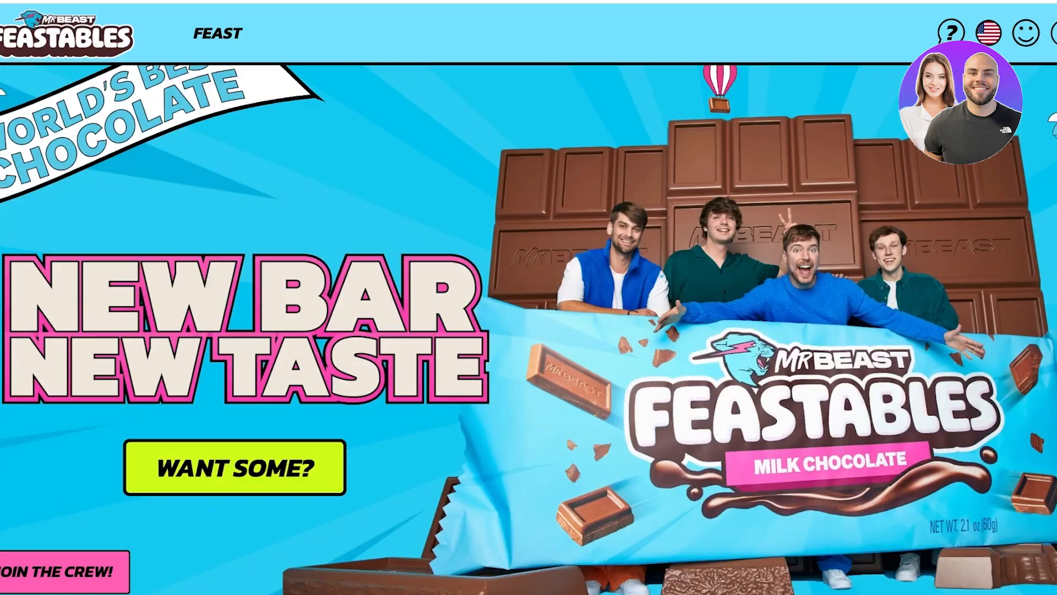
scroll(529, 298, "down", 20)
scroll(528, 297, "up", 20)
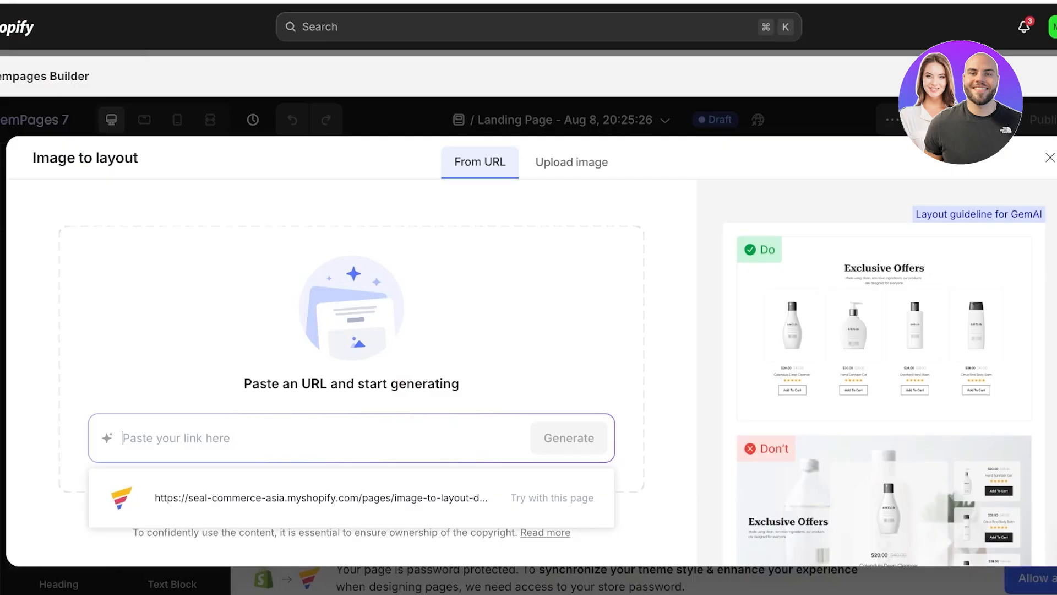
type("https://feastables.com/")
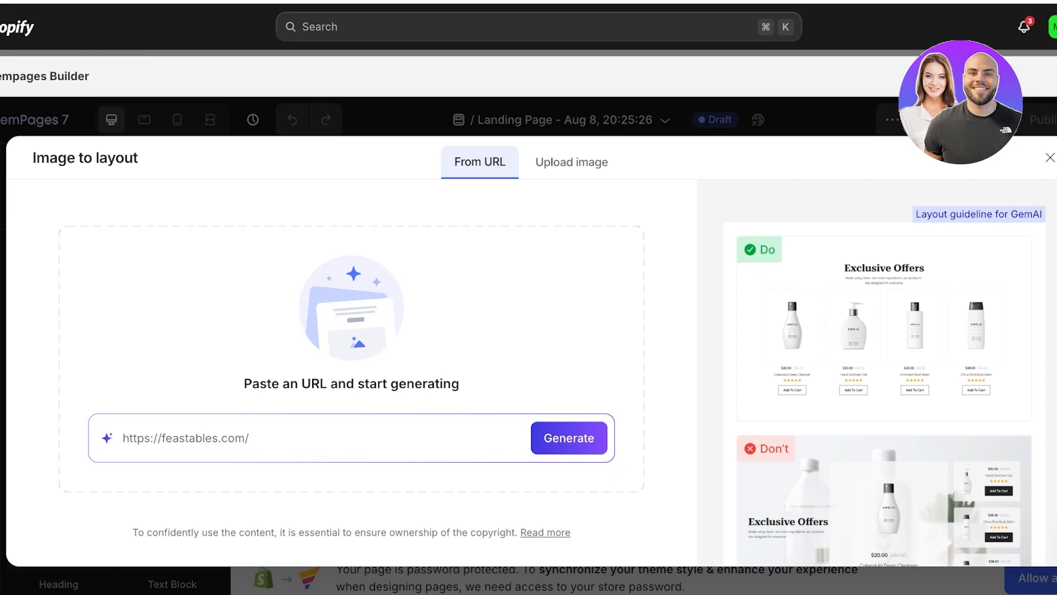
left_click(570, 439)
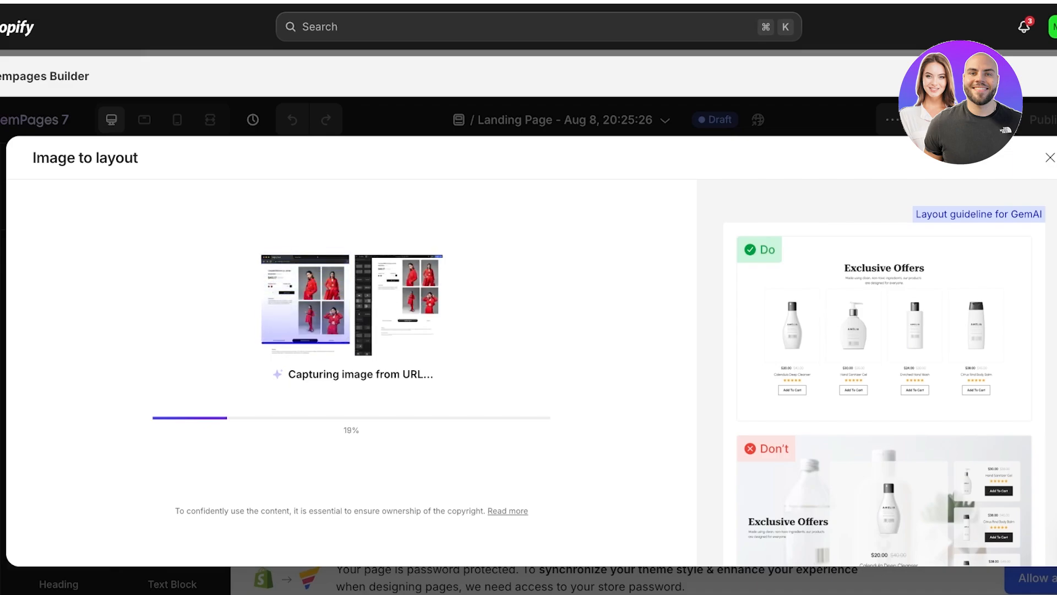
- Review the layout guideline examples during the capture and generate the layout with all detected Feastables sections included
scroll(884, 373, "down", 2)
scroll(884, 373, "down", 1)
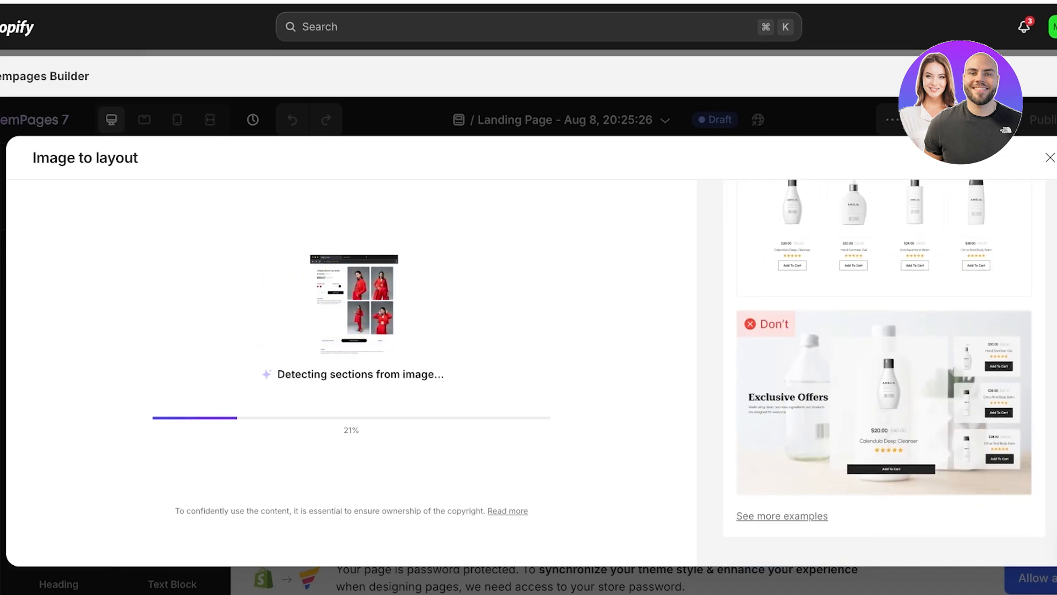
scroll(885, 373, "up", 3)
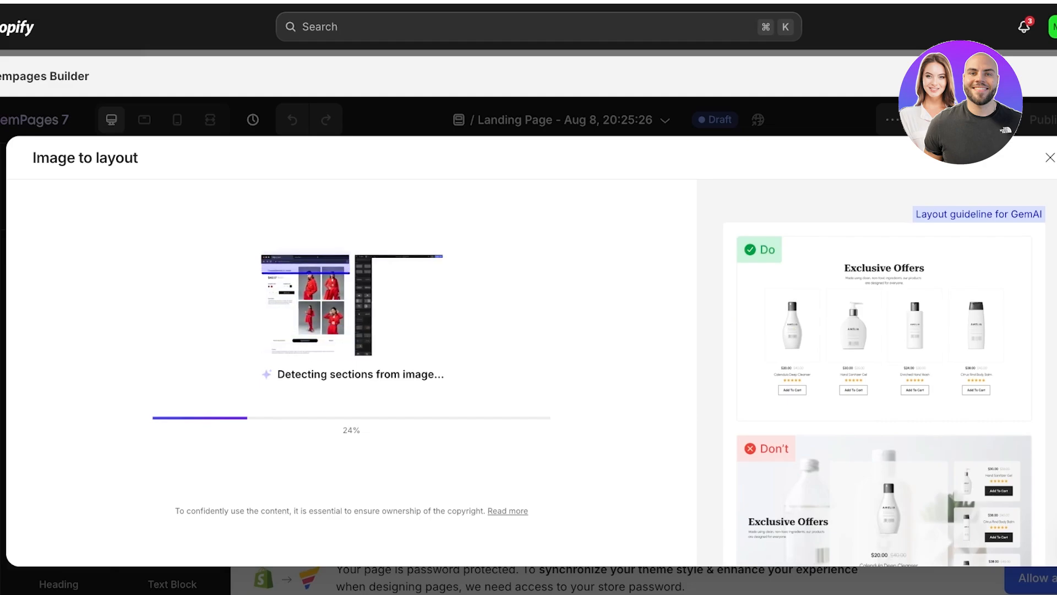
scroll(884, 373, "down", 3)
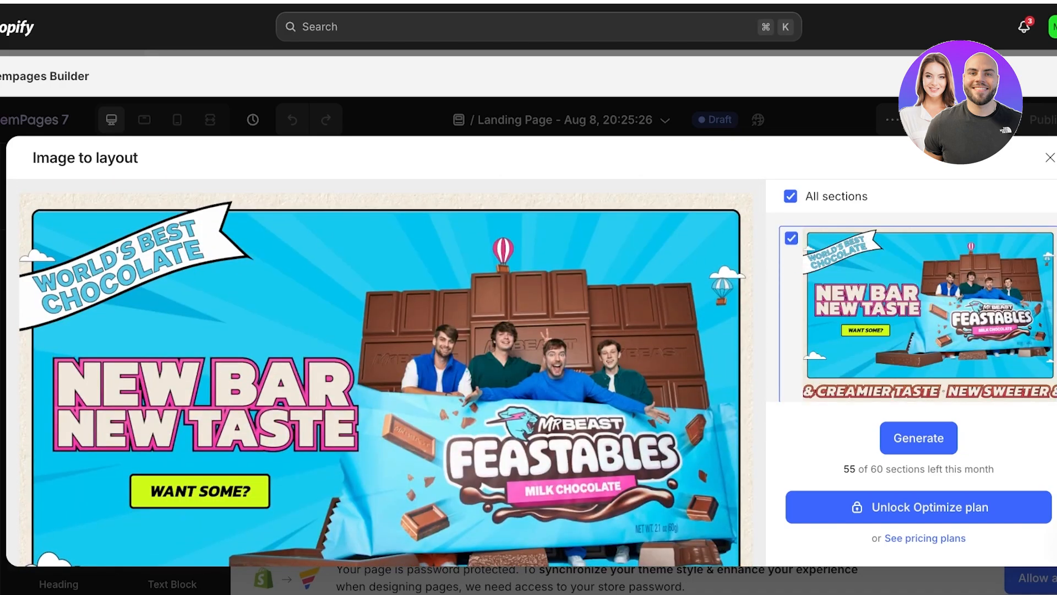
left_click(918, 438)
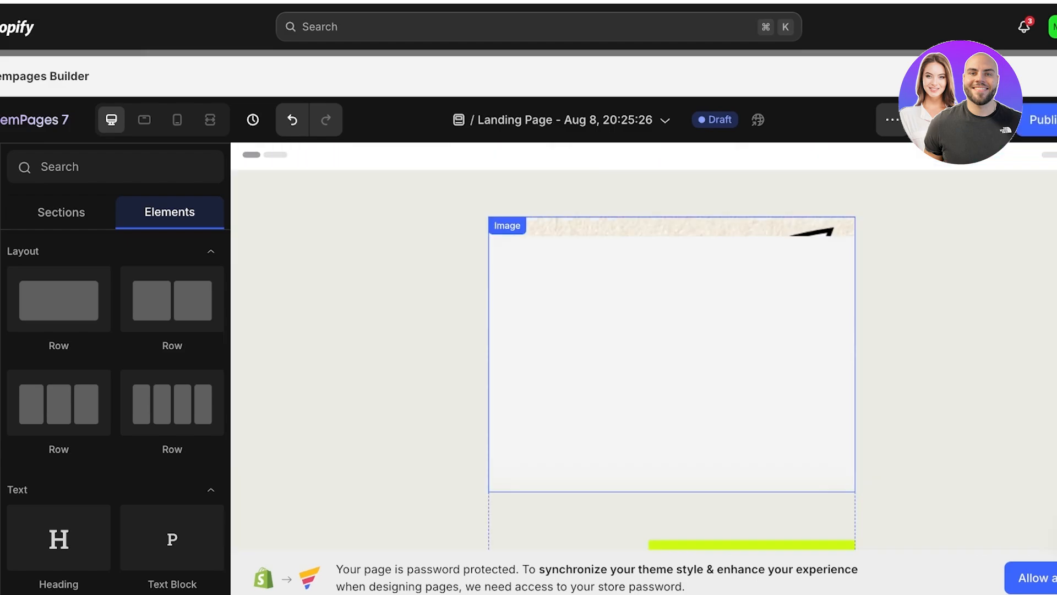
- Look through the generated Feastables page and inspect the settings of its chocolate banner image and Hero Banner
scroll(643, 352, "down", 7)
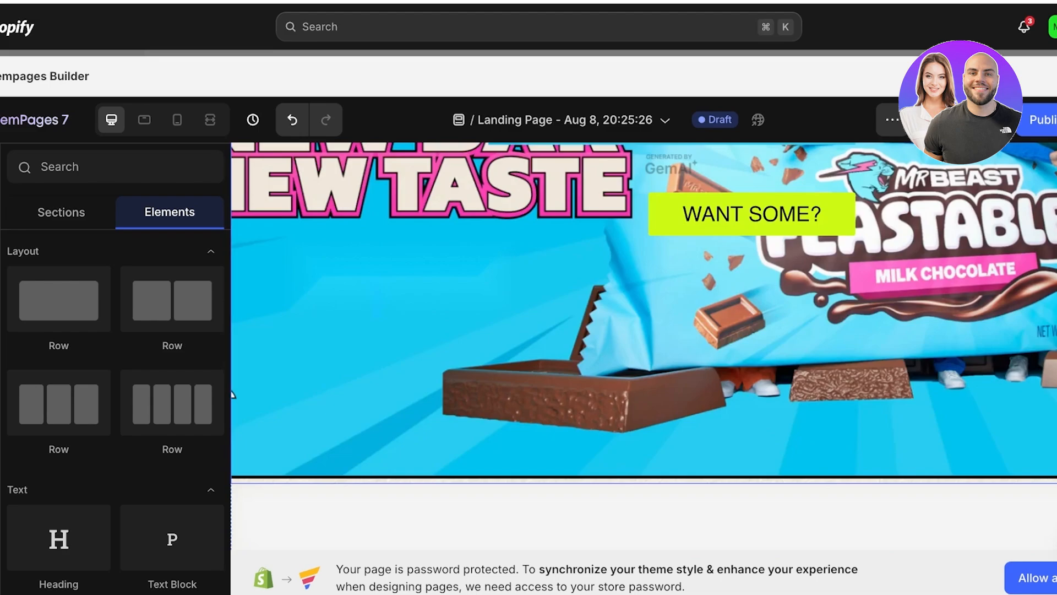
scroll(643, 352, "up", 7)
left_click(644, 352)
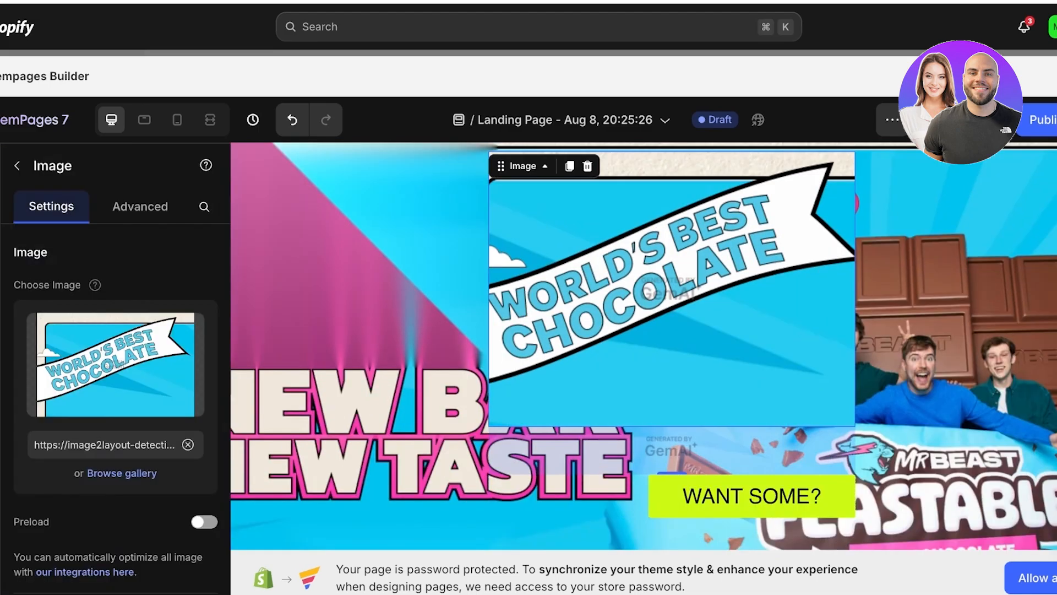
left_click(407, 385)
scroll(643, 345, "down", 10)
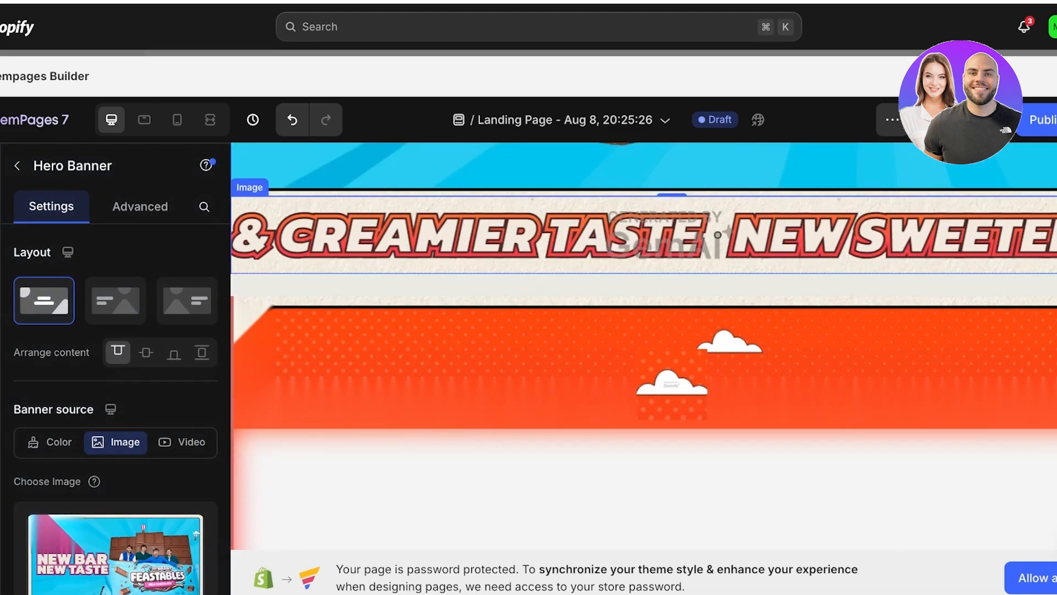
scroll(232, 305, "up", 6)
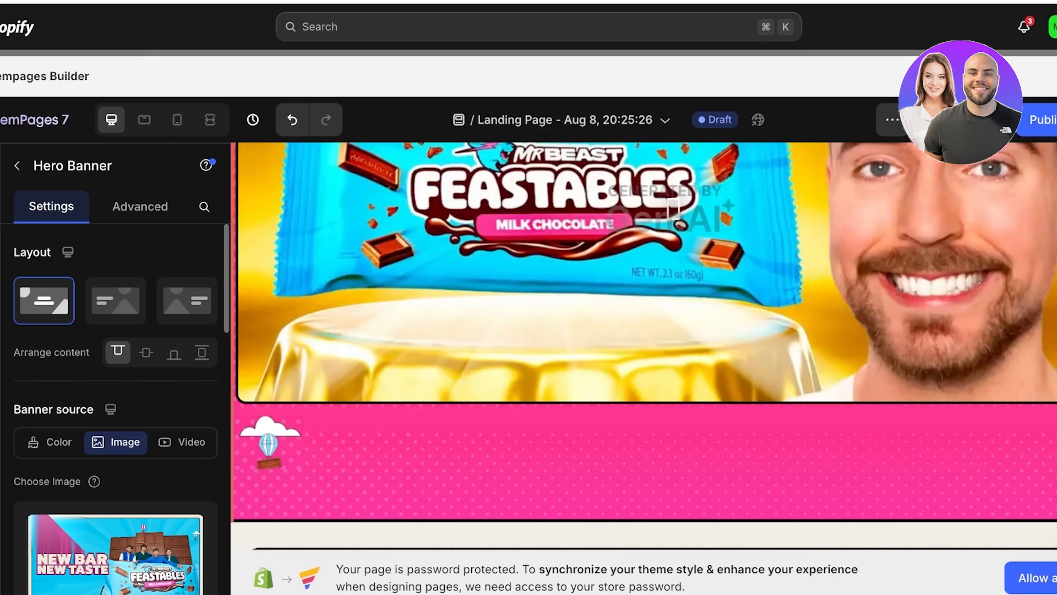
scroll(232, 304, "up", 5)
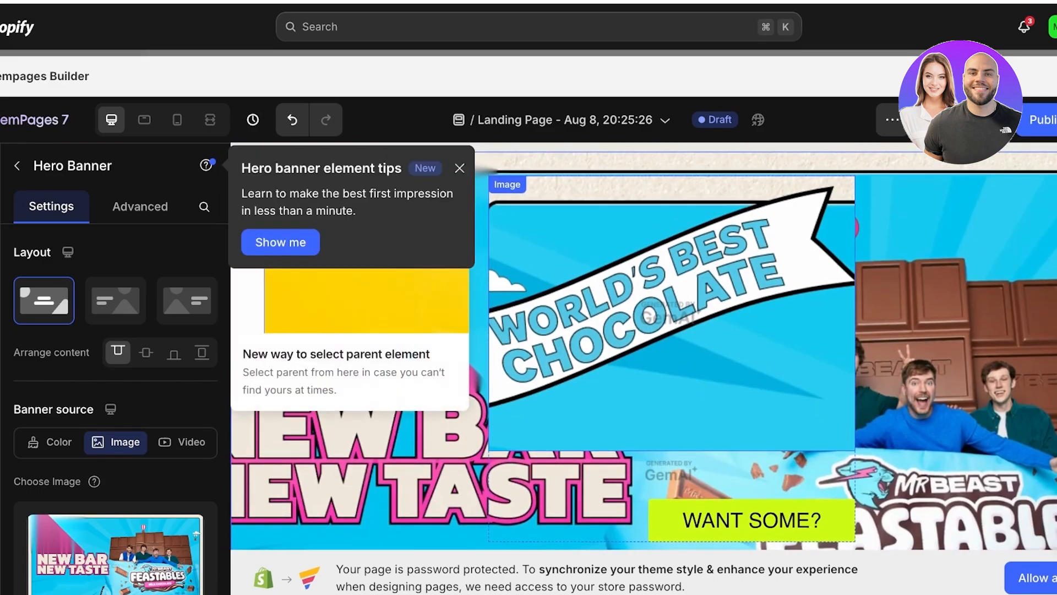
- Dismiss the hero banner tips and delete the "World's Best Chocolate" image from the Hero Banner
left_click(459, 168)
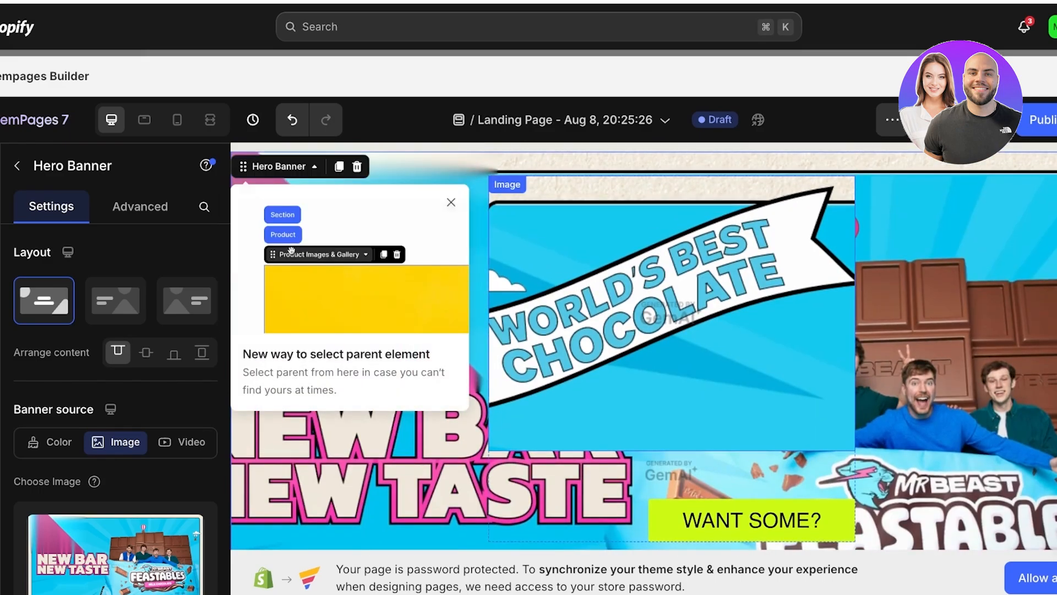
left_click(556, 237)
left_click(587, 190)
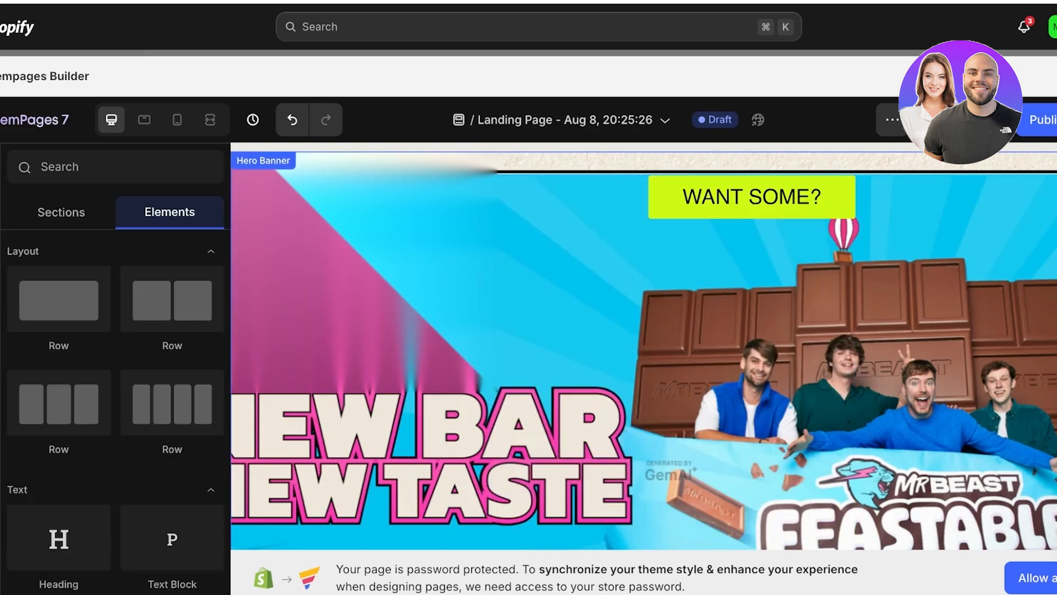
- Examine the remaining Feastables sections, checking the Hero Banner, the "Creamier Taste" strip and the cloud image
scroll(644, 345, "down", 5)
scroll(643, 346, "up", 4)
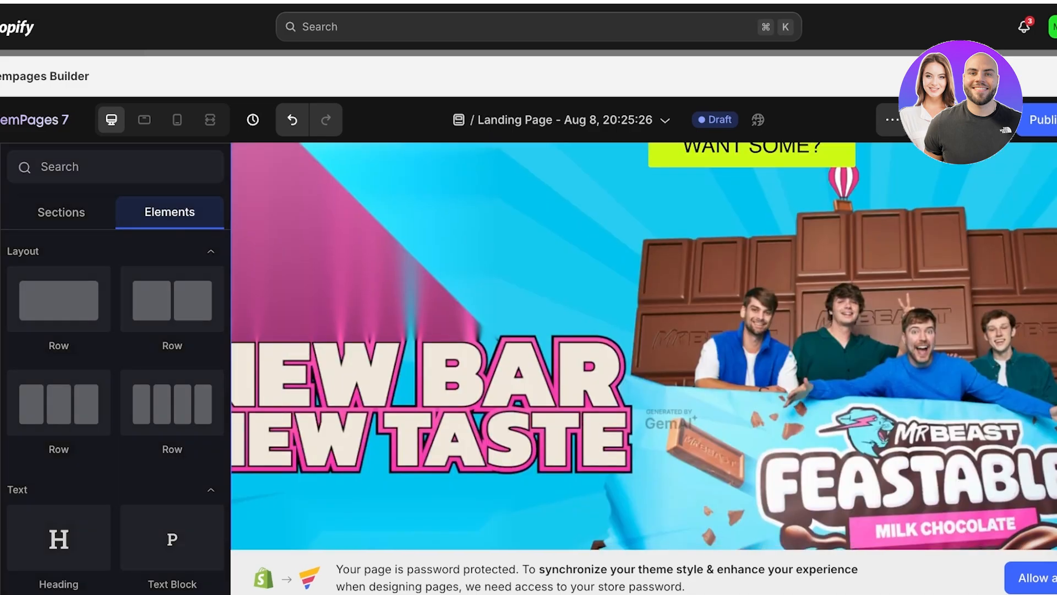
left_click(643, 345)
scroll(643, 346, "up", 2)
scroll(643, 346, "down", 3)
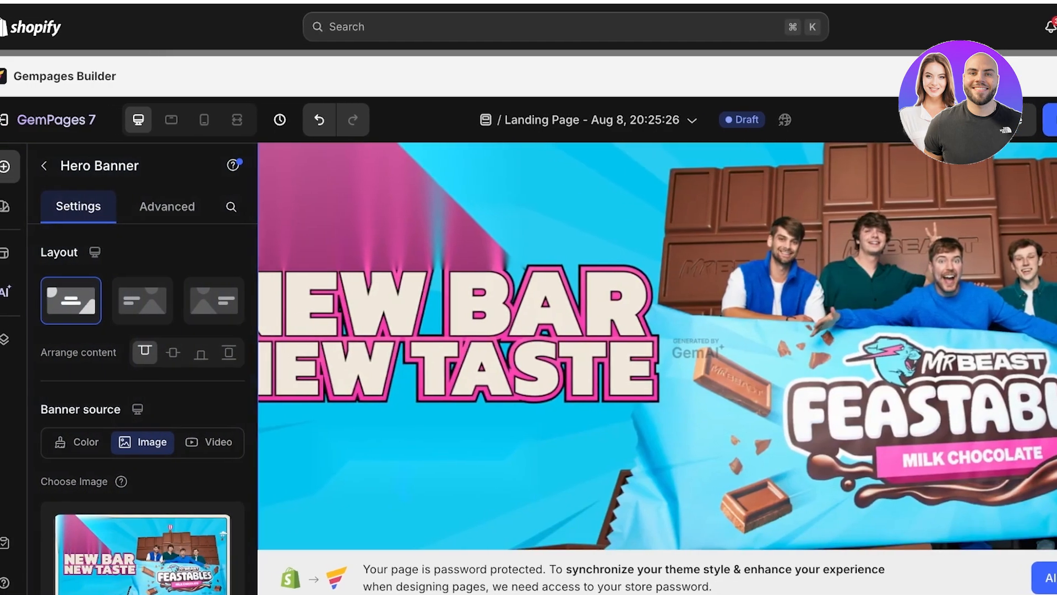
scroll(659, 345, "down", 5)
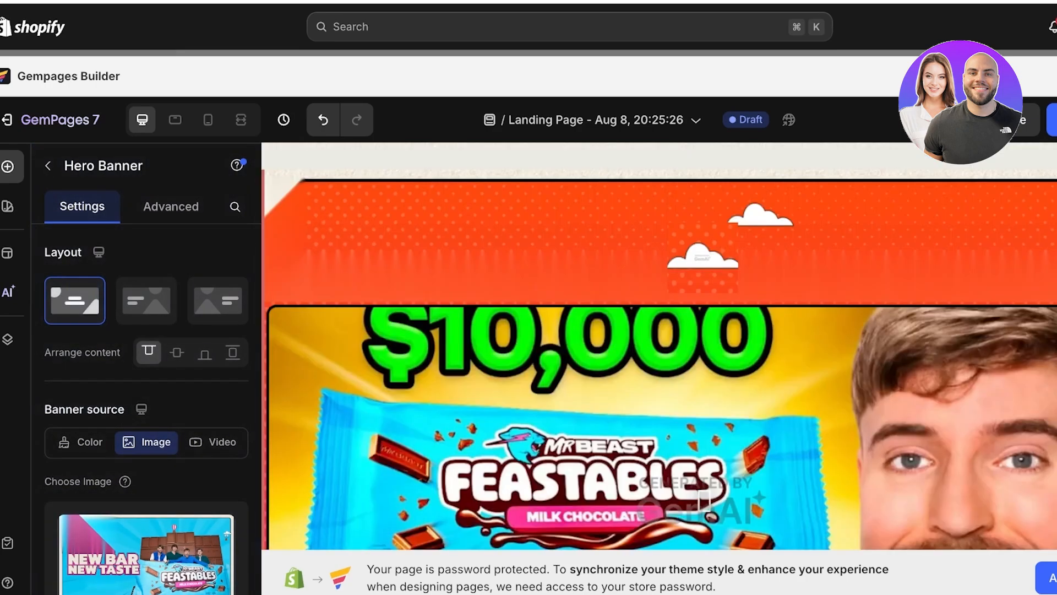
scroll(702, 498, "up", 3)
left_click(748, 274)
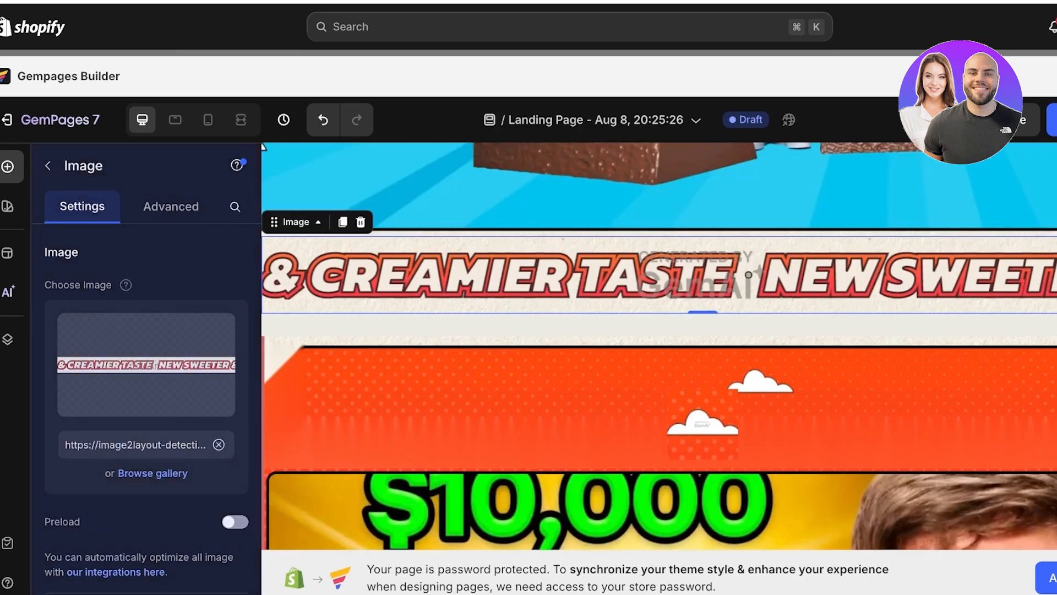
scroll(716, 248, "down", 3)
left_click(703, 220)
scroll(704, 220, "down", 4)
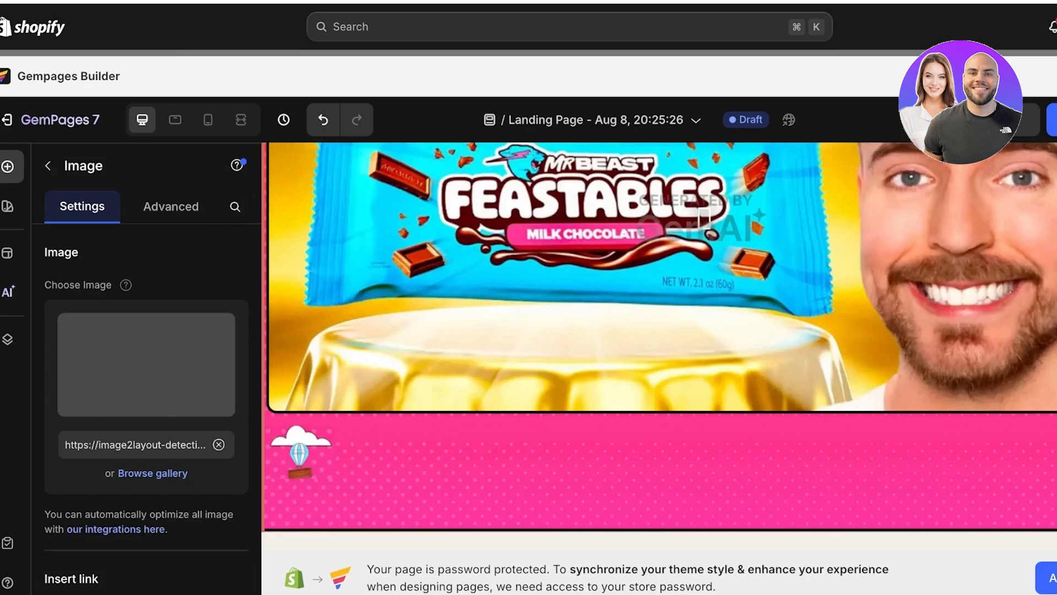
scroll(659, 346, "down", 5)
scroll(659, 346, "up", 8)
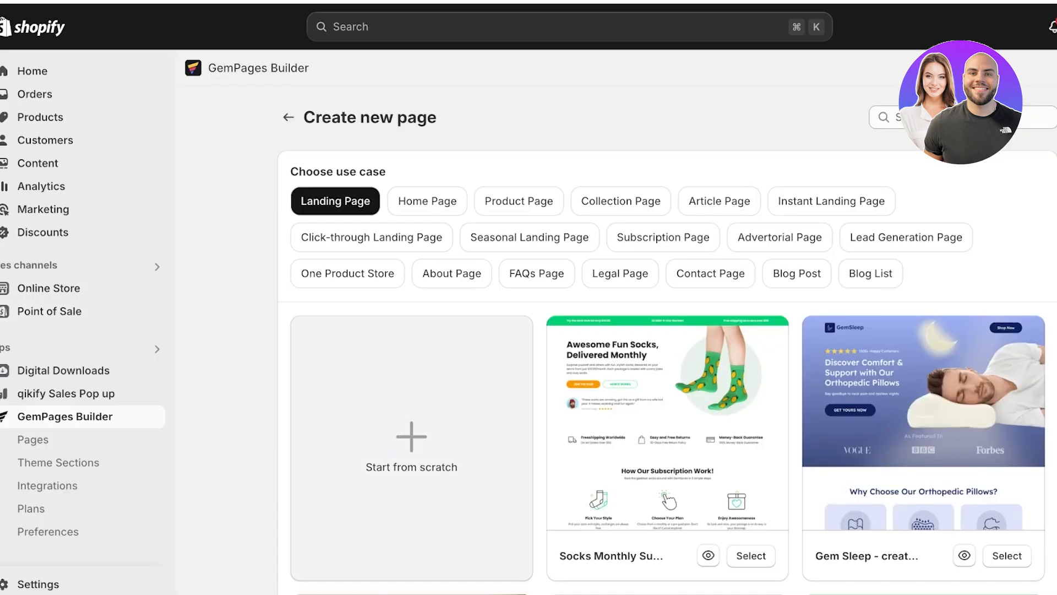
- Create another landing page from scratch, open its AI tool and look over the Feastables website again
left_click(412, 448)
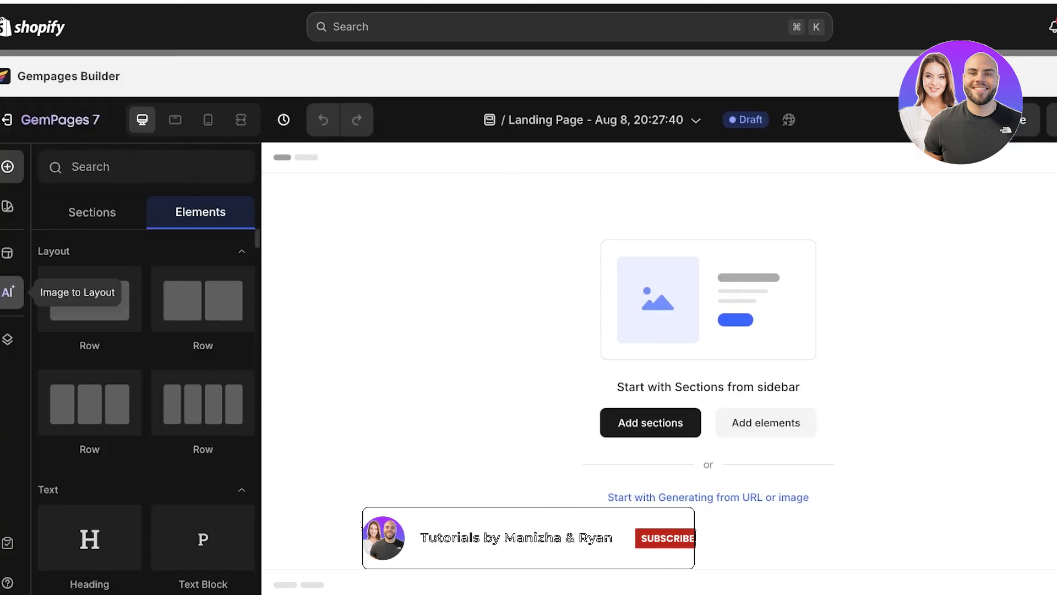
left_click(7, 292)
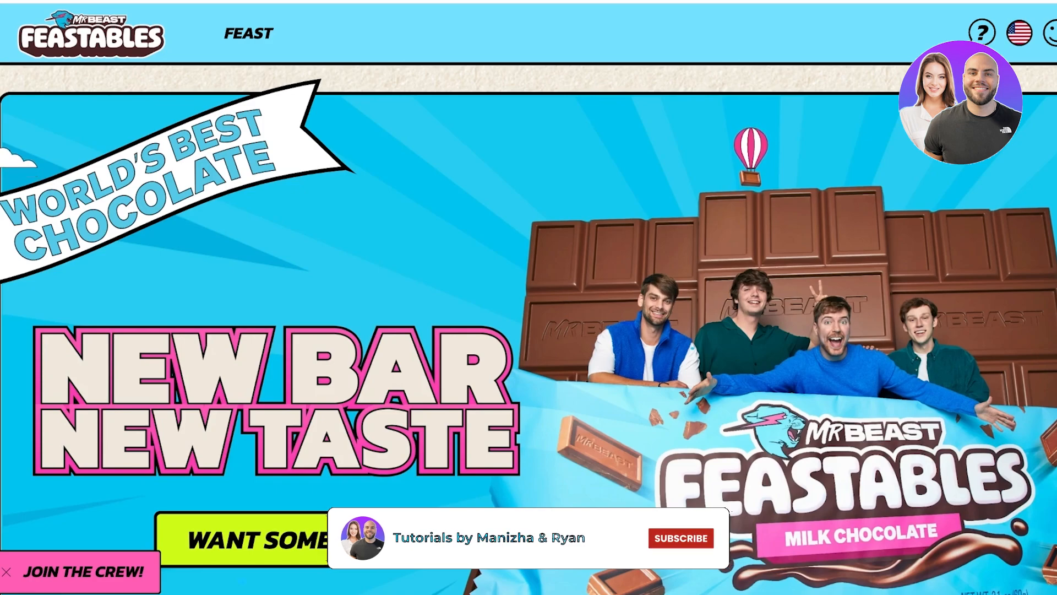
scroll(528, 537, "down", 9)
scroll(528, 537, "down", 4)
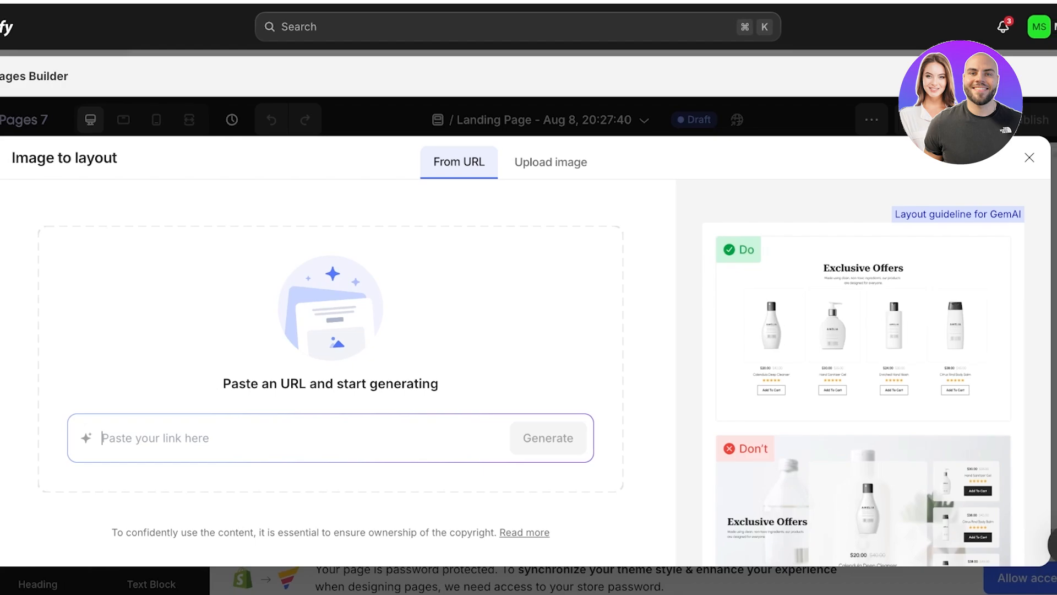
- Submit the Apple website's URL to Image to Layout and generate all of its detected sections
type("https://www.apple.com/")
key("Return")
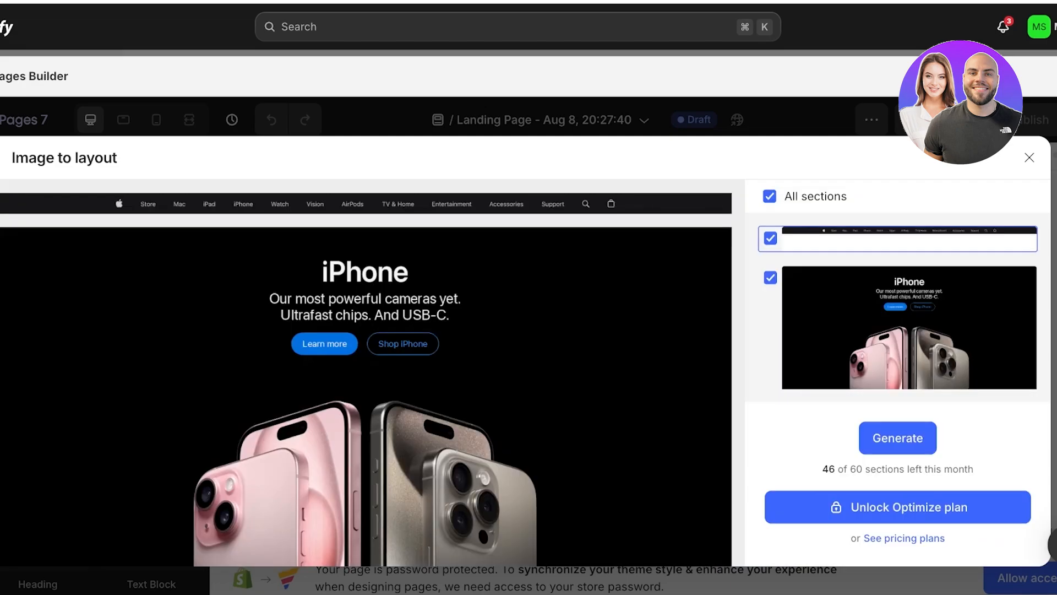
left_click(897, 438)
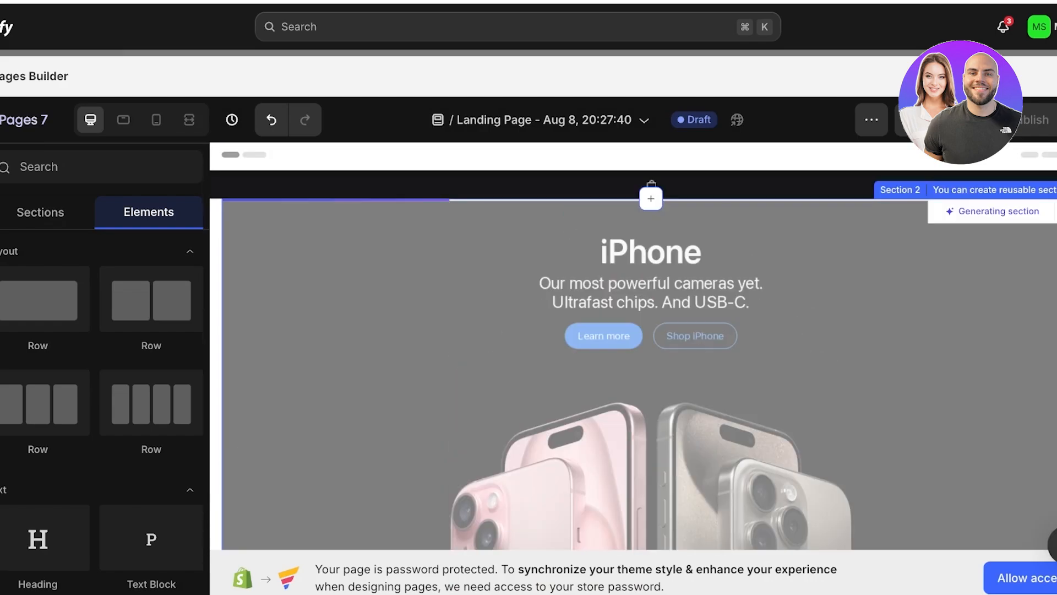
- Look through the generated Apple-style page and inspect its text block and section elements
scroll(651, 352, "down", 7)
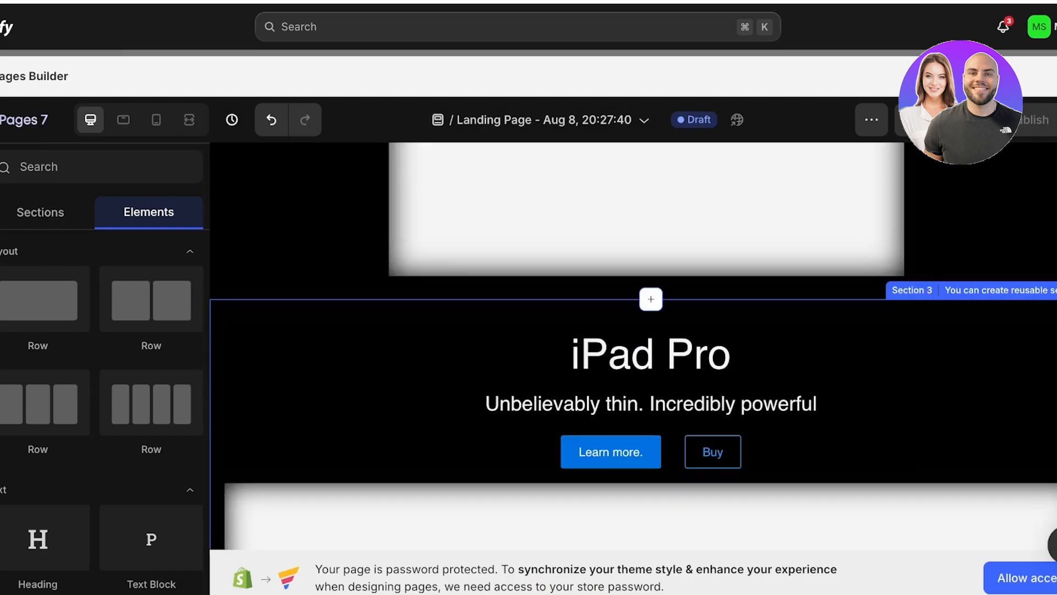
scroll(647, 290, "up", 10)
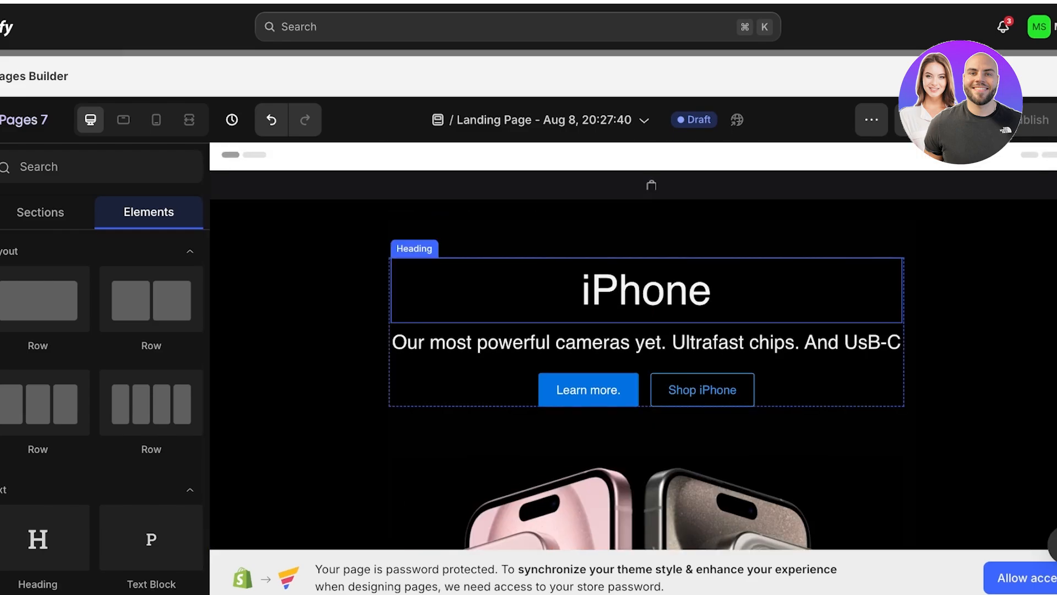
left_click(647, 342)
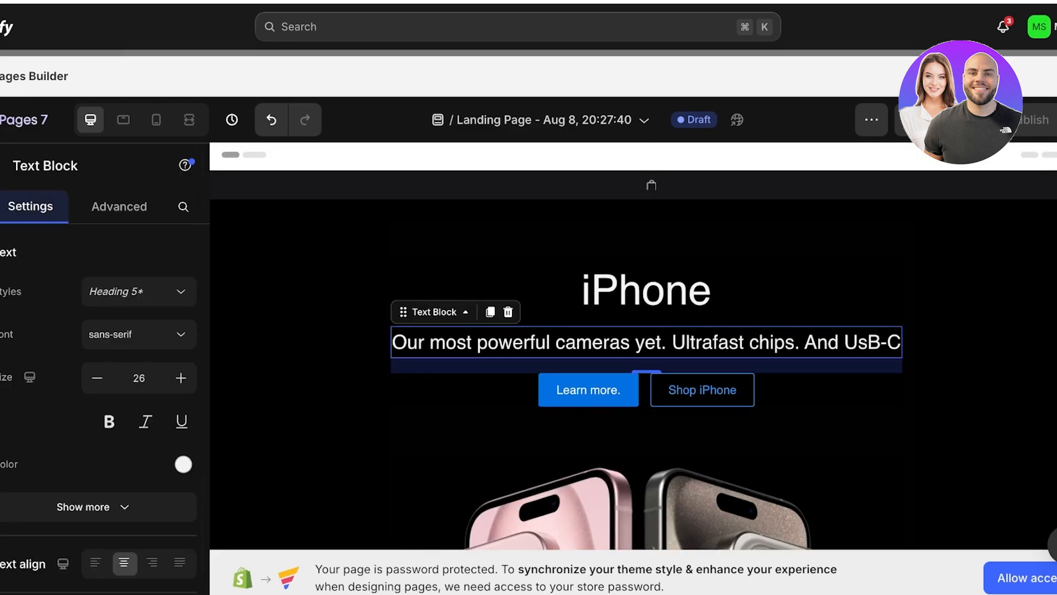
left_click(647, 231)
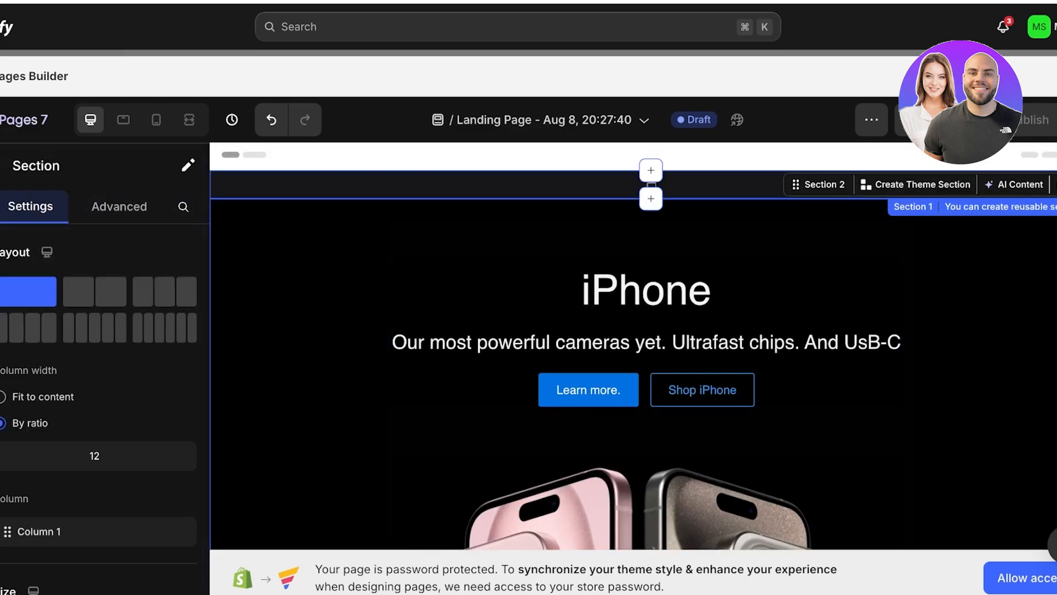
scroll(633, 358, "down", 3)
scroll(634, 358, "up", 3)
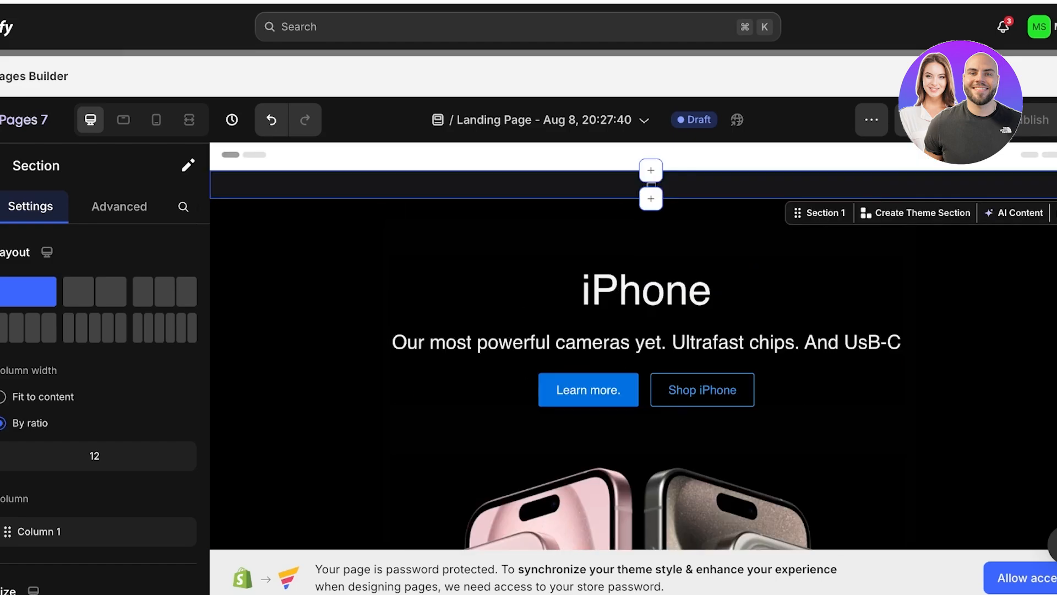
left_click(647, 241)
- Replace the iPhone heading text with "Eyeshadows"
left_click(647, 291)
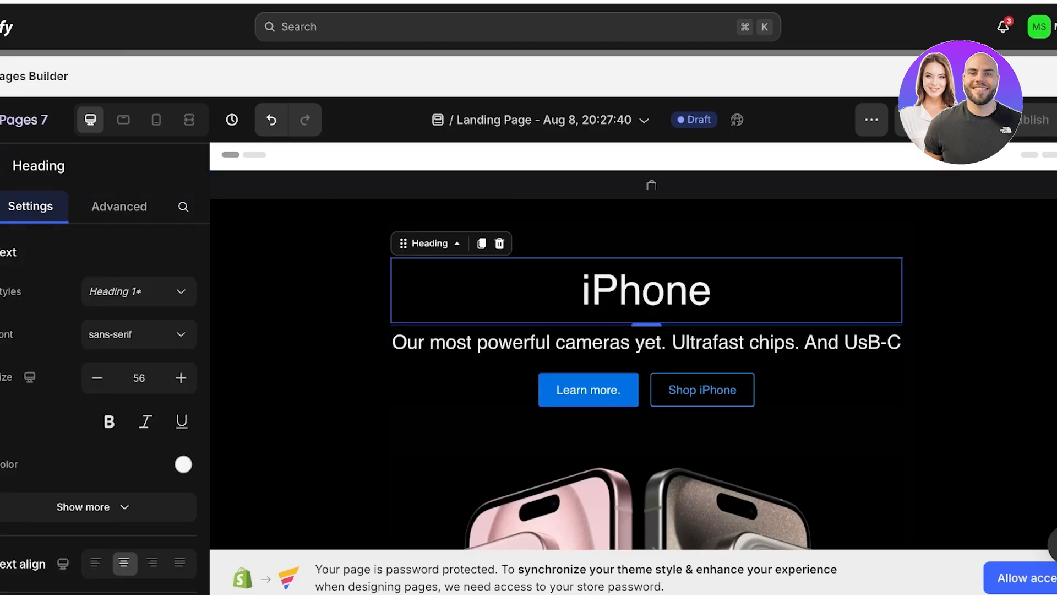
double_click(647, 290)
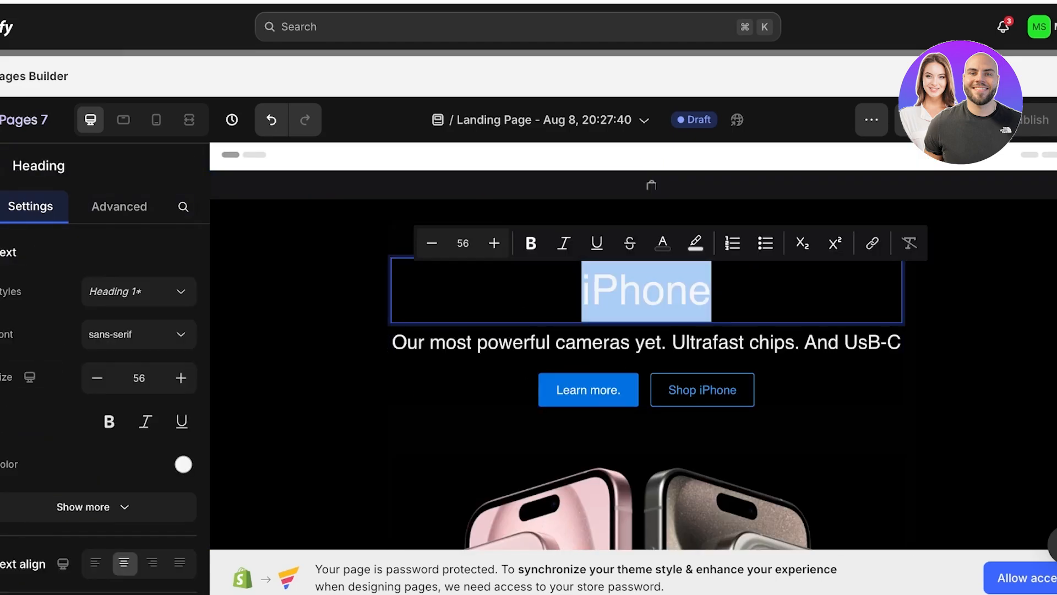
key("BackSpace")
type("Eyeshadows")
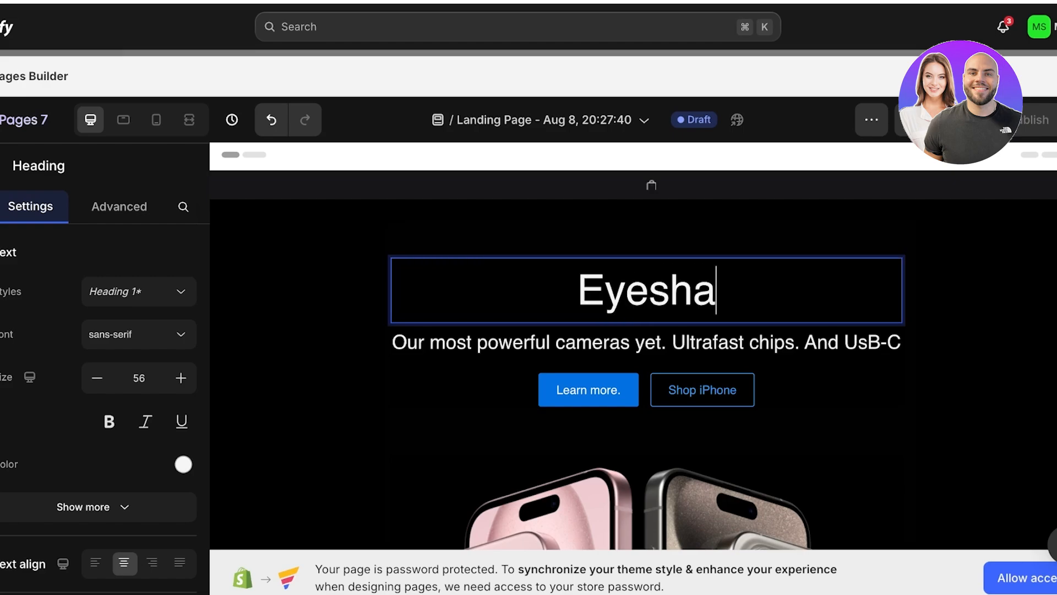
- Replace the text block below the heading with "Create vibrant and luxurious looks"
left_click(394, 342)
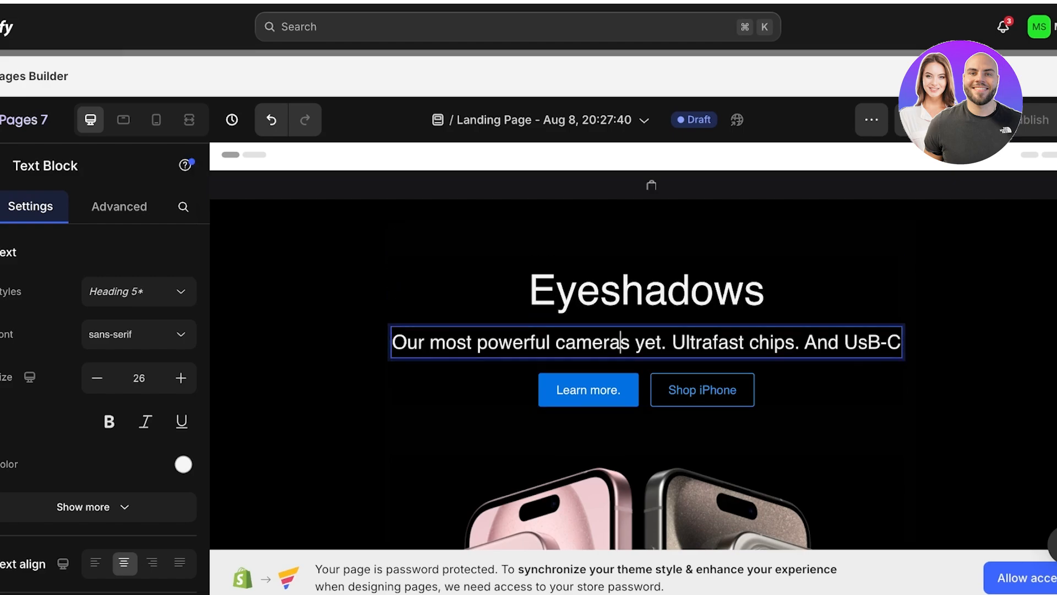
triple_click(620, 342)
type("Create vib")
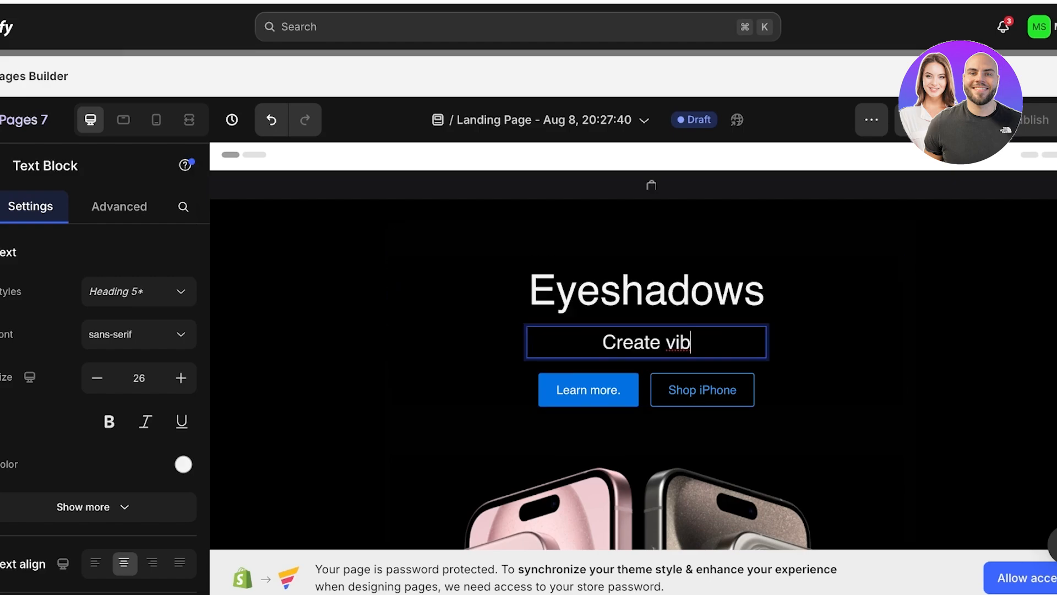
type("rant and lu")
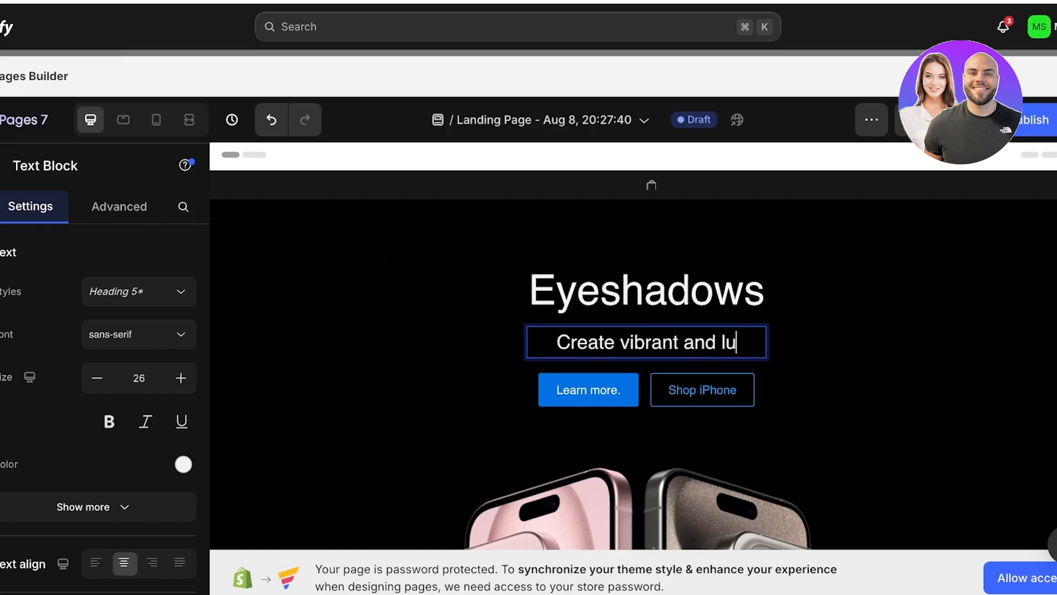
type("xurious looks")
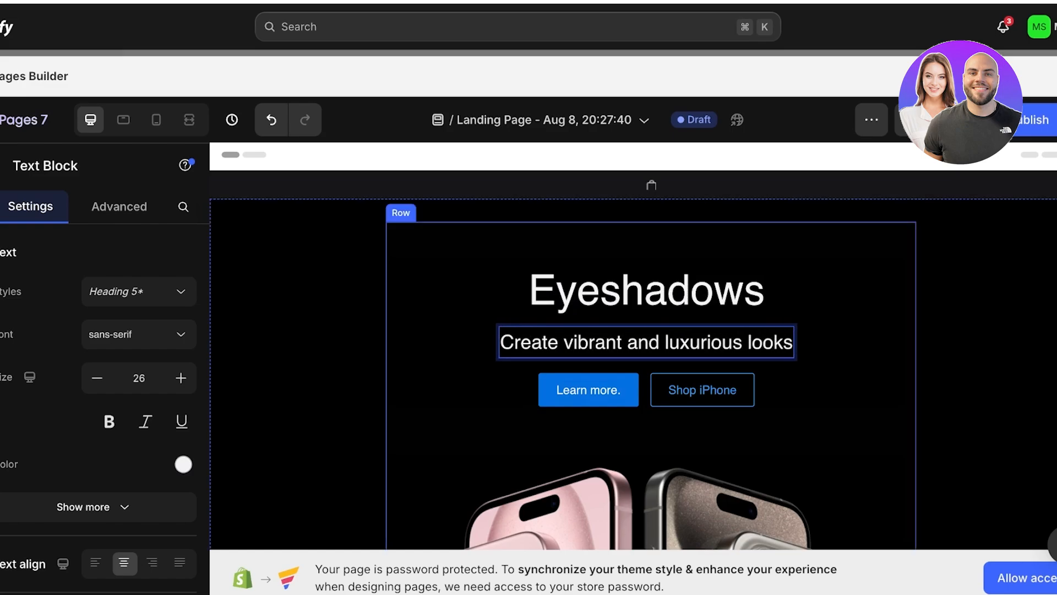
- Delete the "Learn more." and "Shop iPhone" buttons below the Eyeshadows text, along with the row holding them
left_click(589, 391)
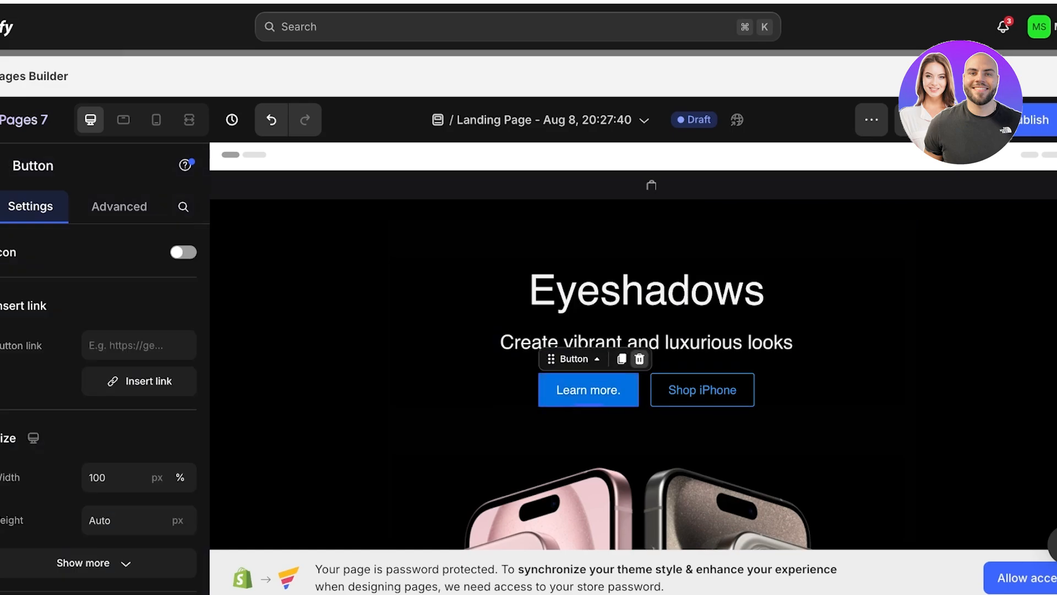
left_click(639, 359)
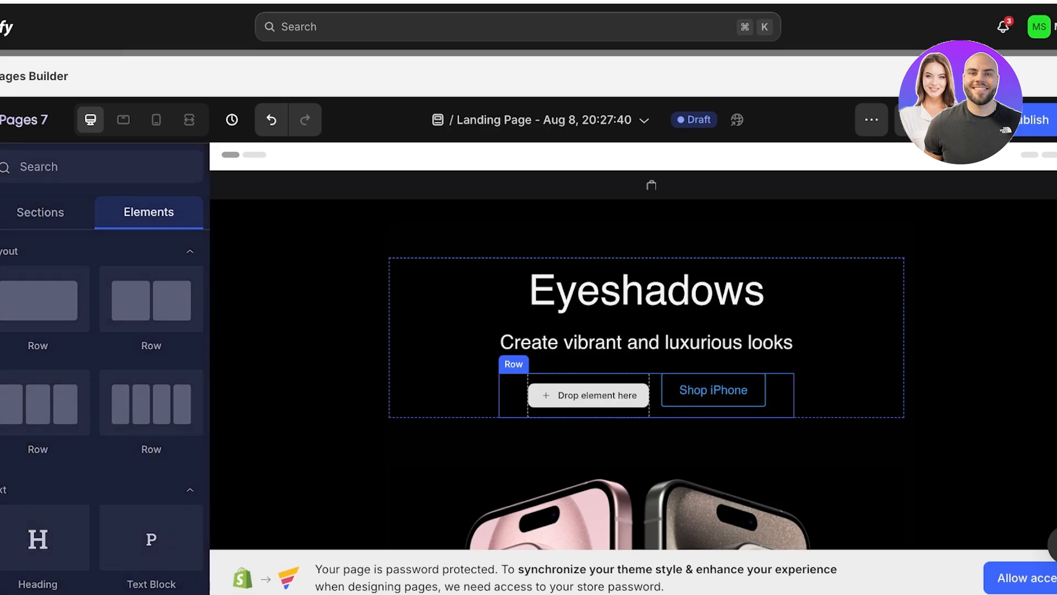
left_click(514, 364)
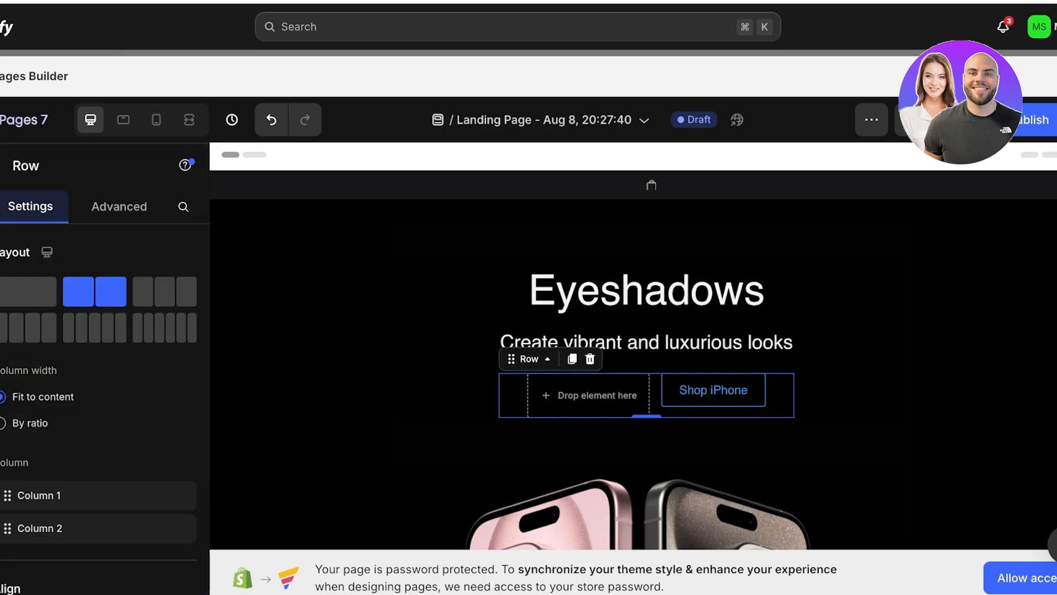
left_click(589, 395)
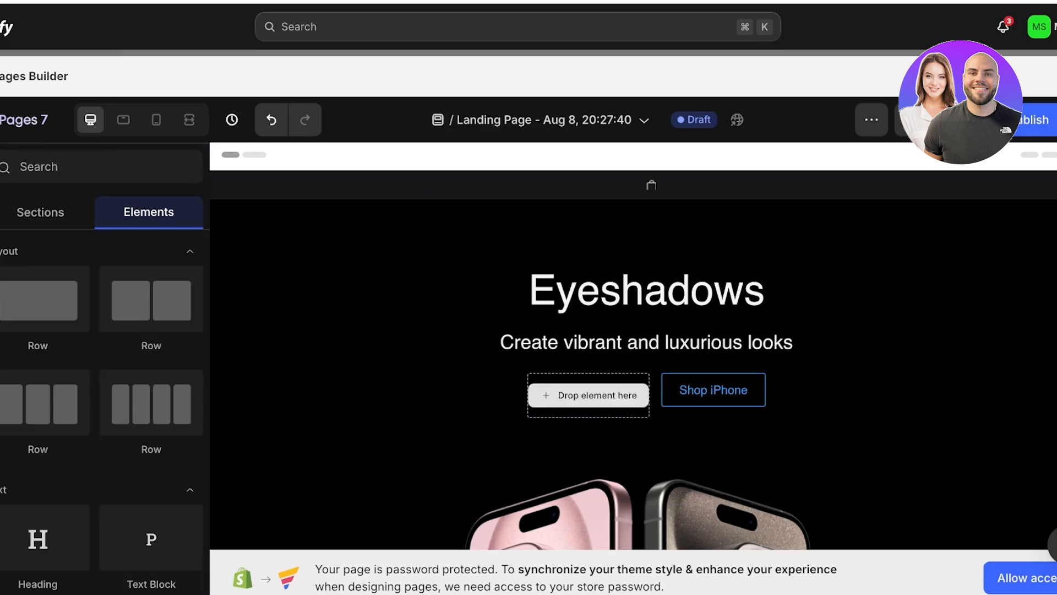
right_click(519, 392)
left_click(545, 421)
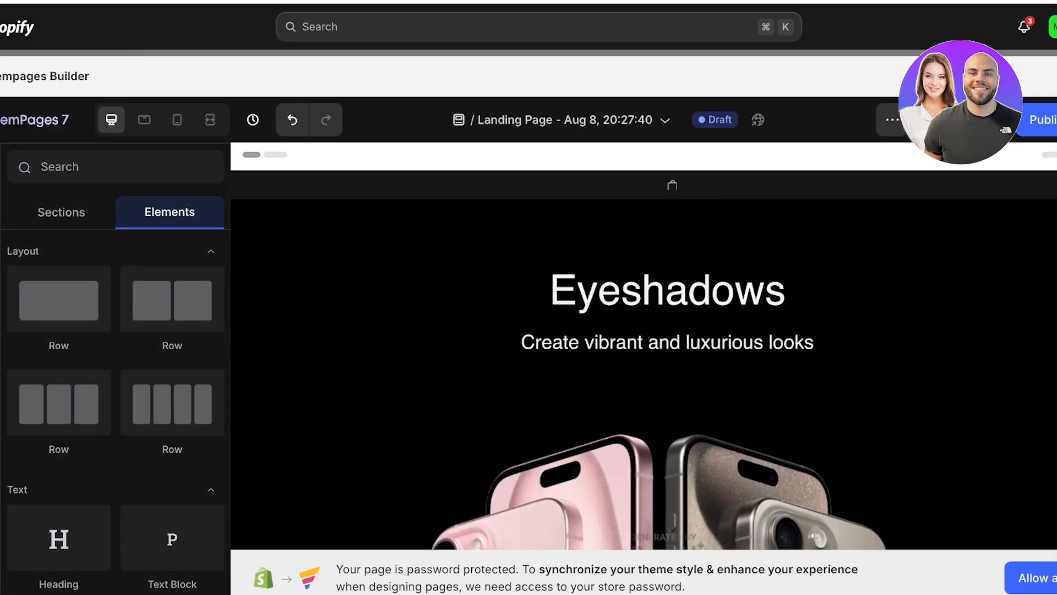
- Replace the iPhone image in the Eyeshadows section with the photo of a model holding an eyeshadow palette
scroll(643, 346, "down", 3)
left_click(650, 358)
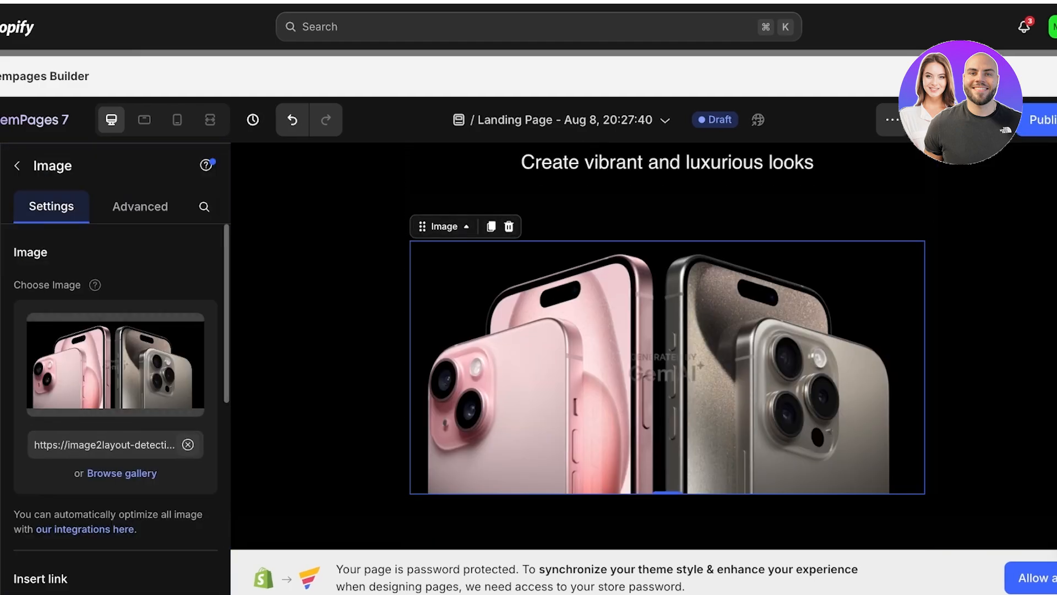
left_click(188, 444)
left_click(116, 364)
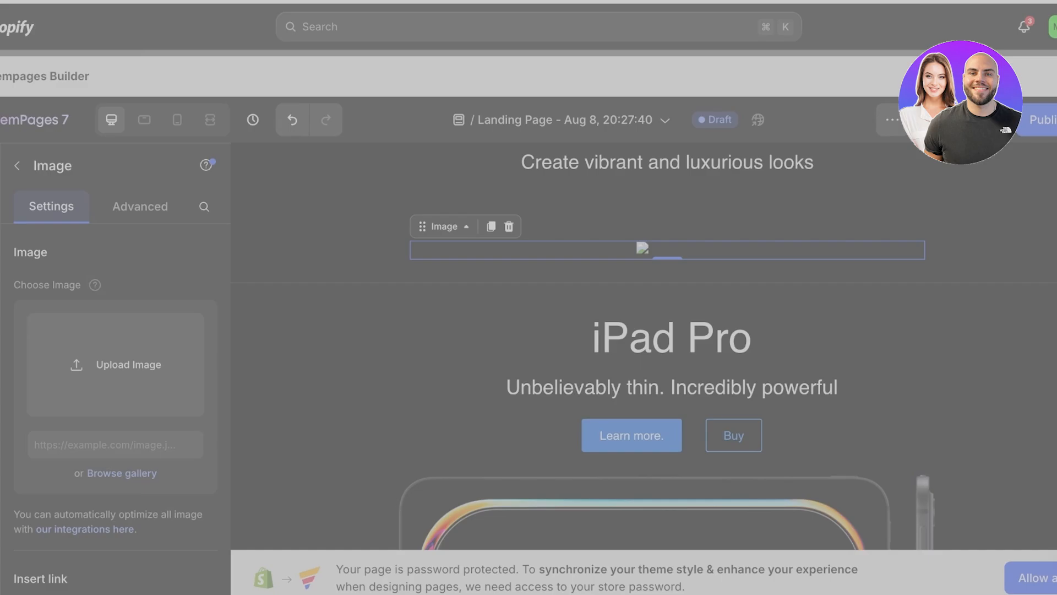
scroll(644, 352, "up", 3)
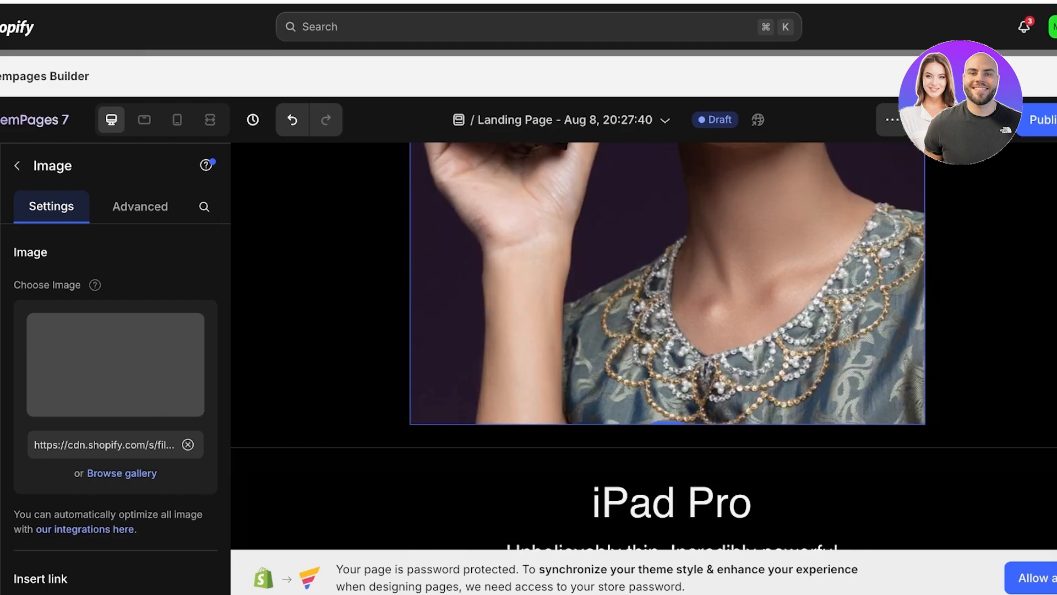
scroll(644, 347, "up", 7)
scroll(645, 346, "up", 3)
- Turn off mobile display for the eyeshadow model image in its advanced settings
scroll(116, 407, "down", 3)
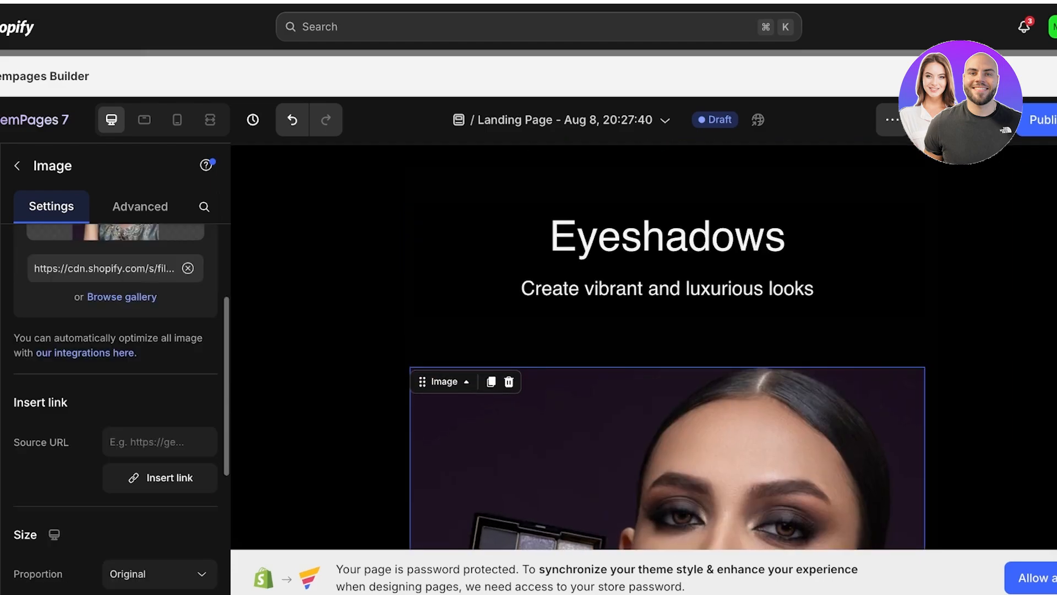
scroll(116, 408, "down", 1)
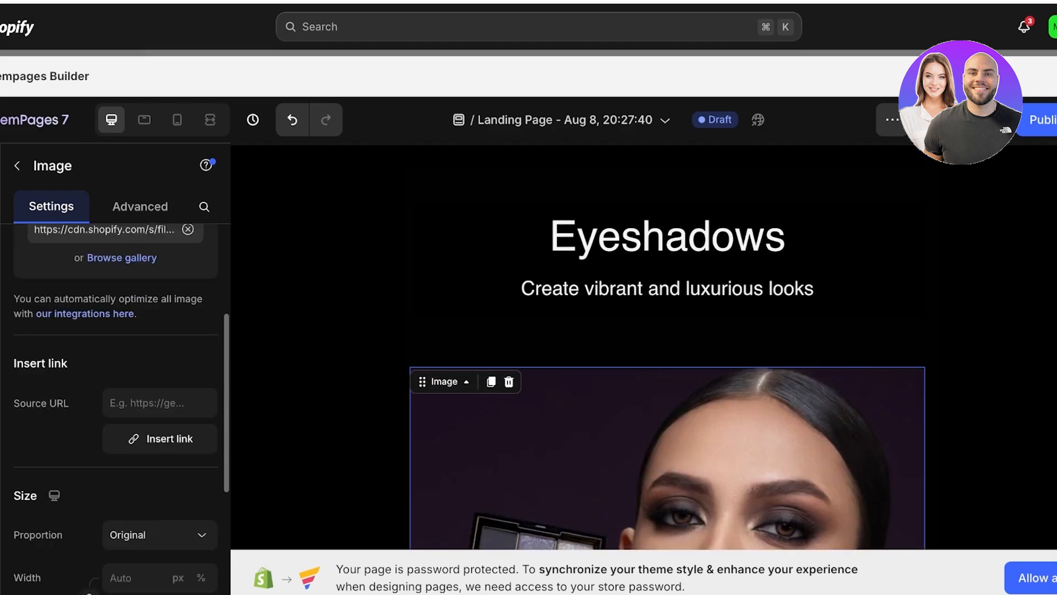
scroll(115, 408, "up", 2)
scroll(115, 407, "up", 2)
left_click(140, 207)
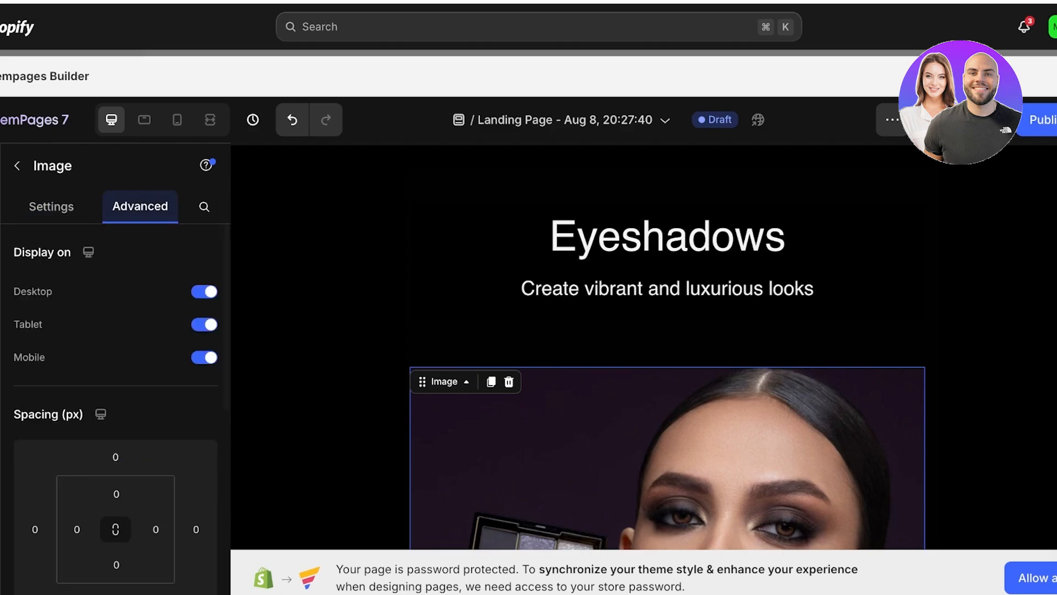
scroll(116, 407, "down", 3)
scroll(115, 408, "up", 3)
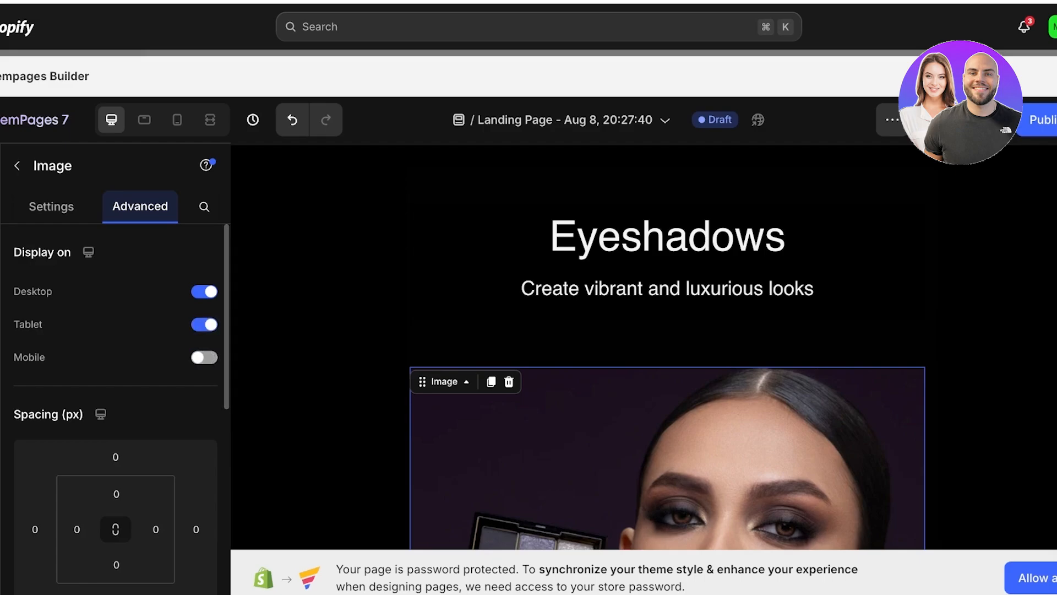
- Examine the image's remaining advanced options and the text block and heading of the iPad Pro section
scroll(644, 347, "down", 10)
scroll(116, 385, "down", 5)
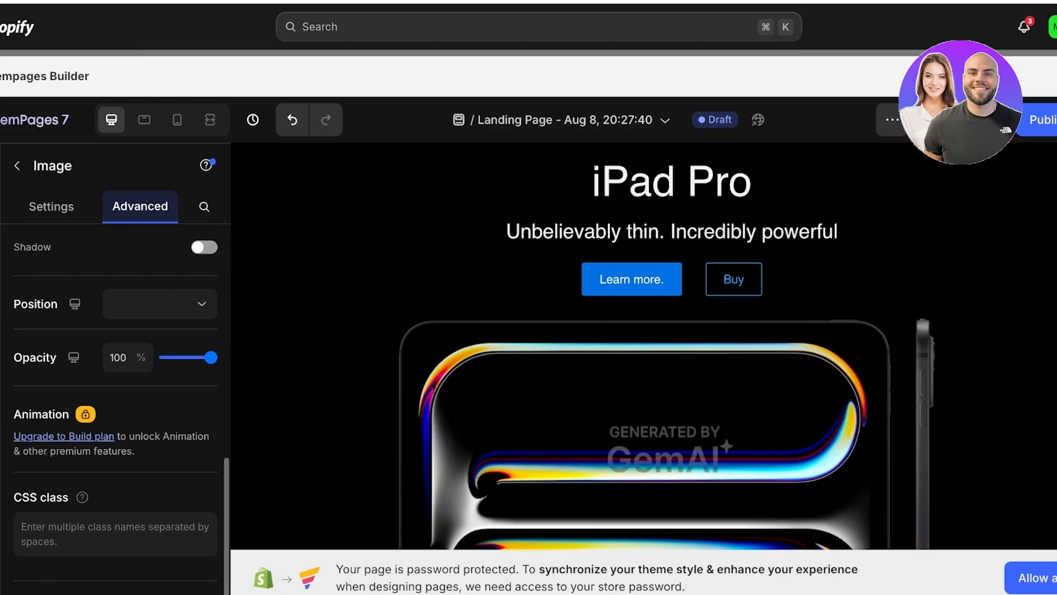
scroll(644, 385, "down", 2)
scroll(645, 331, "up", 3)
left_click(672, 299)
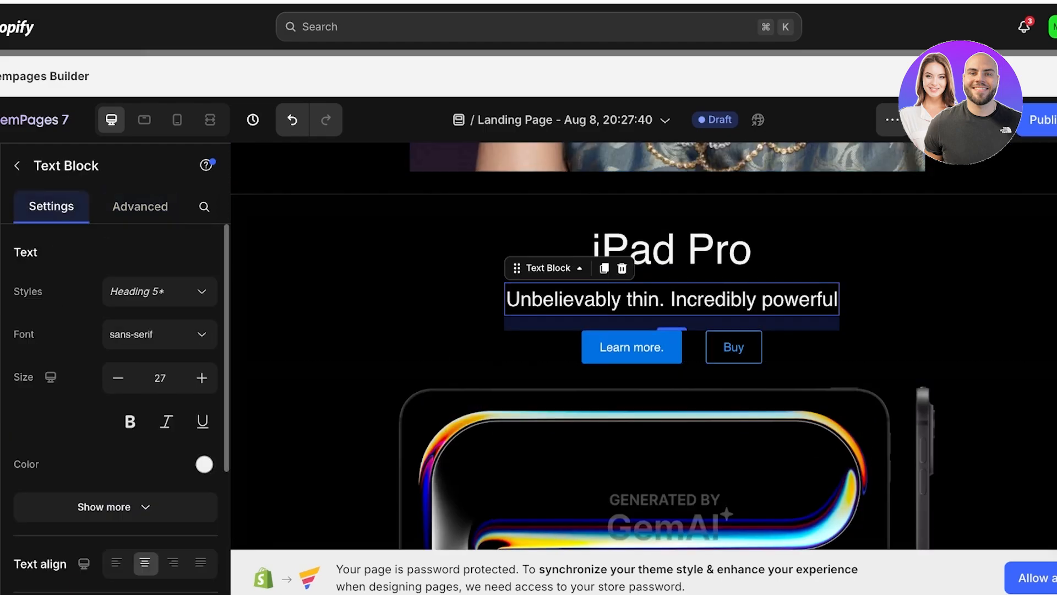
scroll(644, 347, "down", 10)
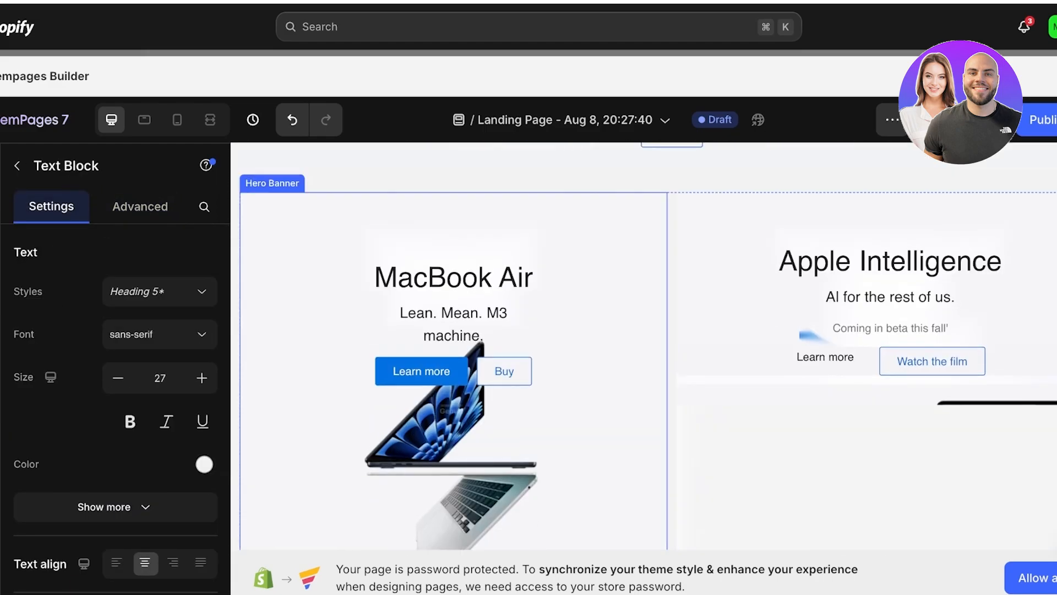
scroll(645, 347, "up", 10)
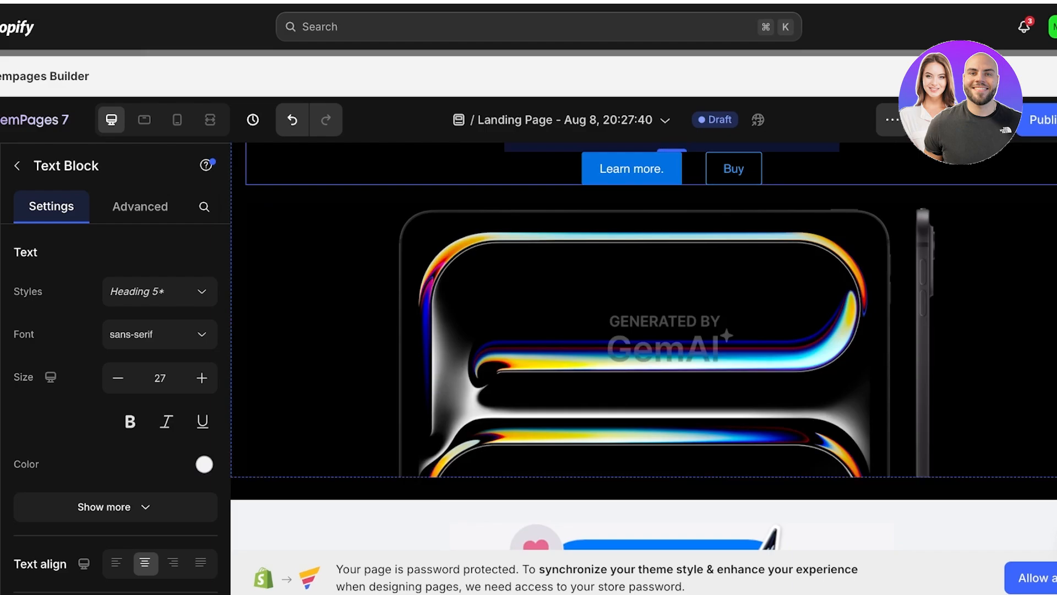
scroll(644, 347, "up", 5)
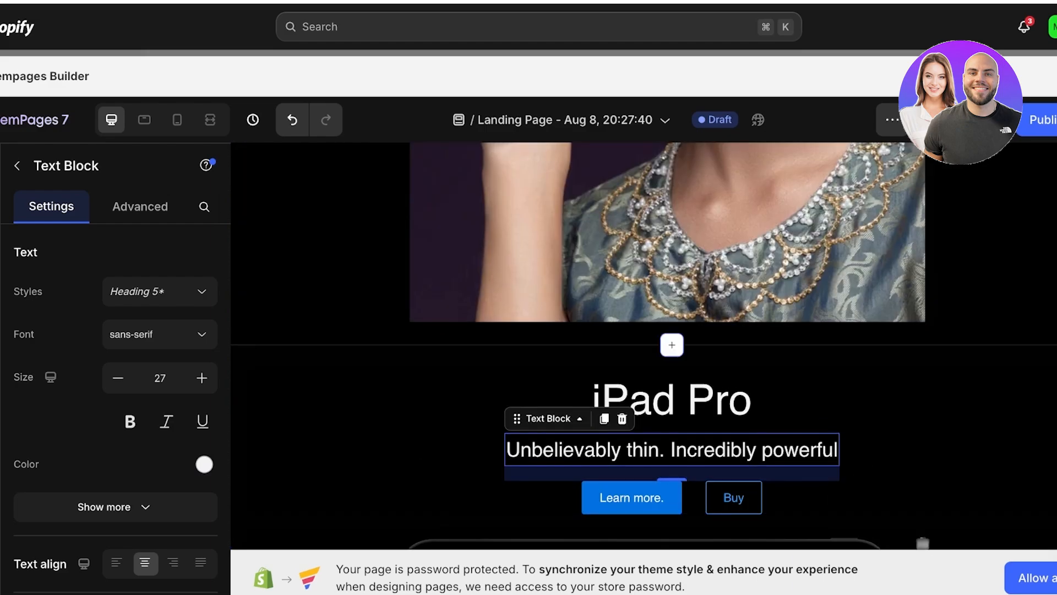
left_click(671, 400)
scroll(644, 347, "down", 3)
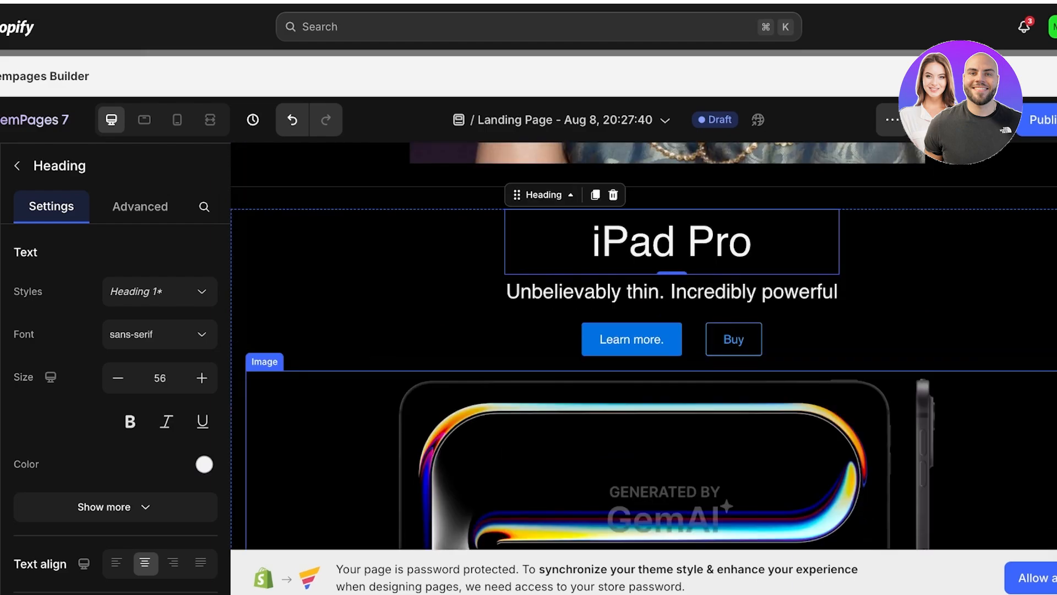
scroll(644, 347, "up", 6)
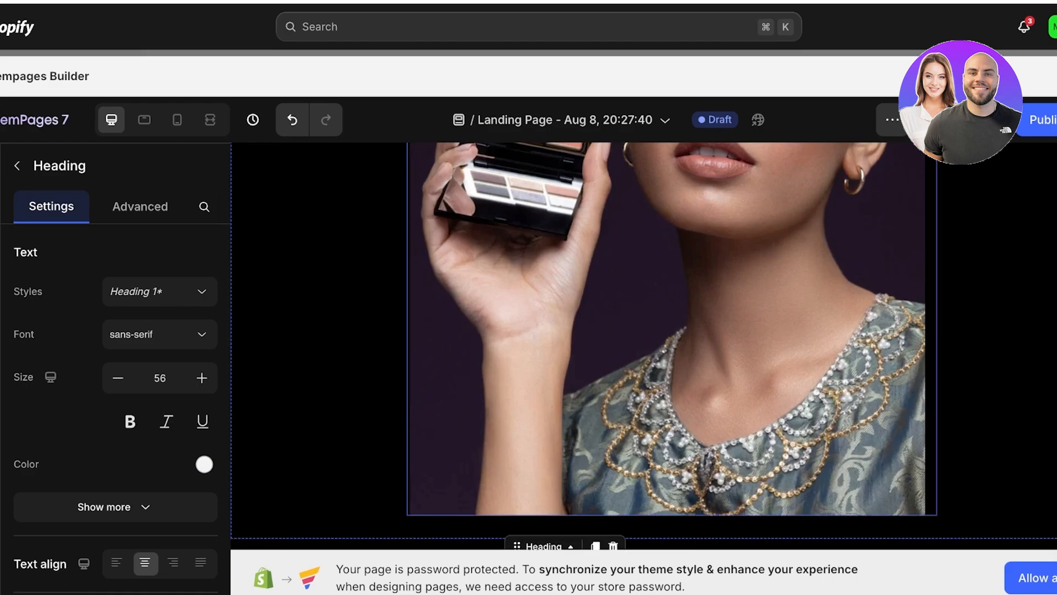
scroll(644, 347, "up", 5)
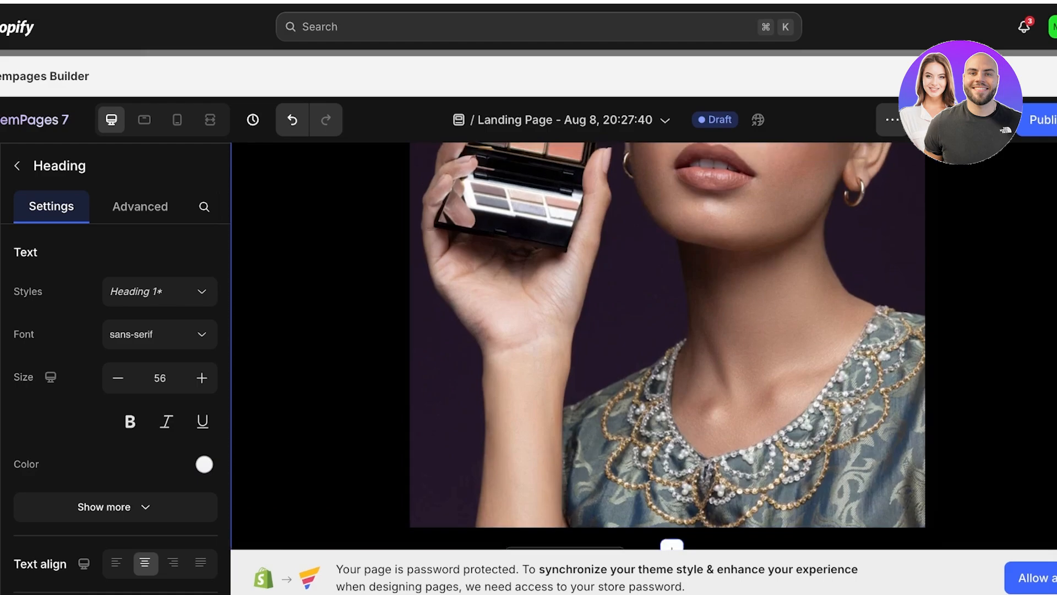
scroll(645, 346, "up", 4)
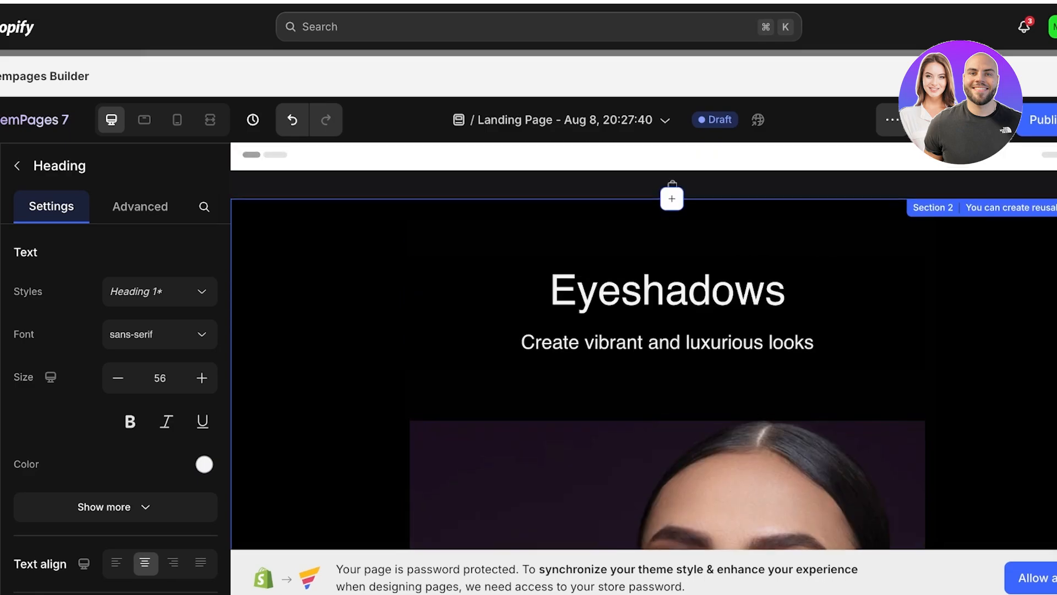
- Inspect the settings of the Eyeshadows section, the iPad Pro row and the iPad Pro image
left_click(330, 341)
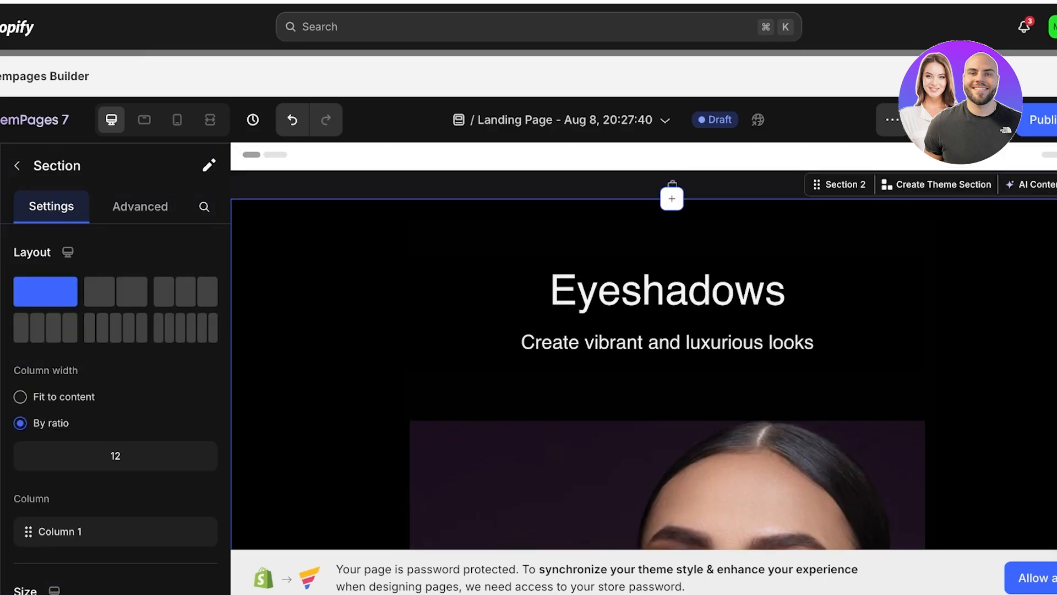
scroll(644, 347, "down", 20)
scroll(644, 347, "up", 4)
left_click(441, 281)
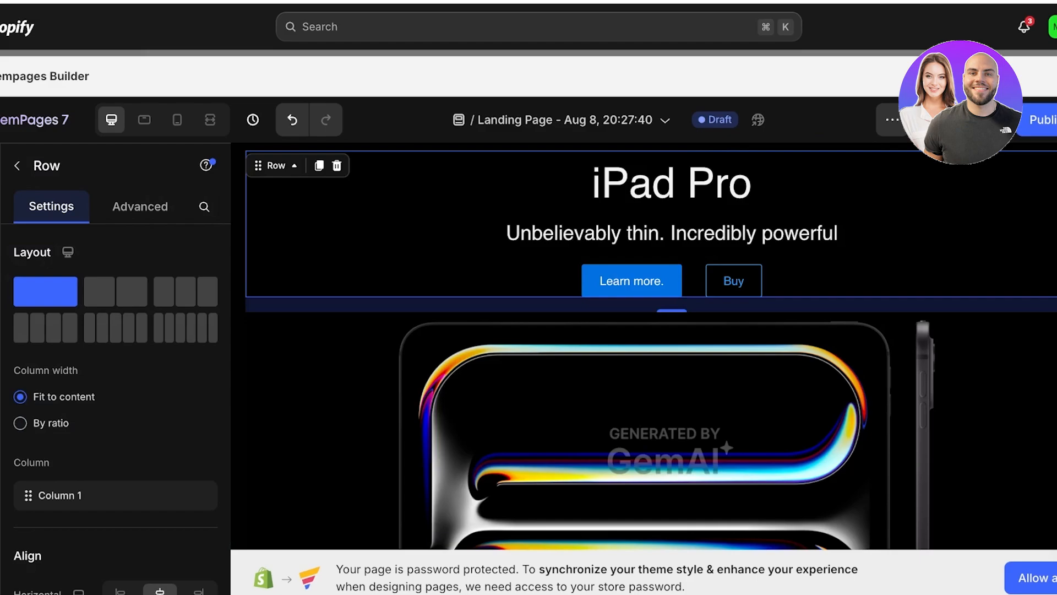
scroll(644, 347, "up", 1)
scroll(644, 347, "up", 1)
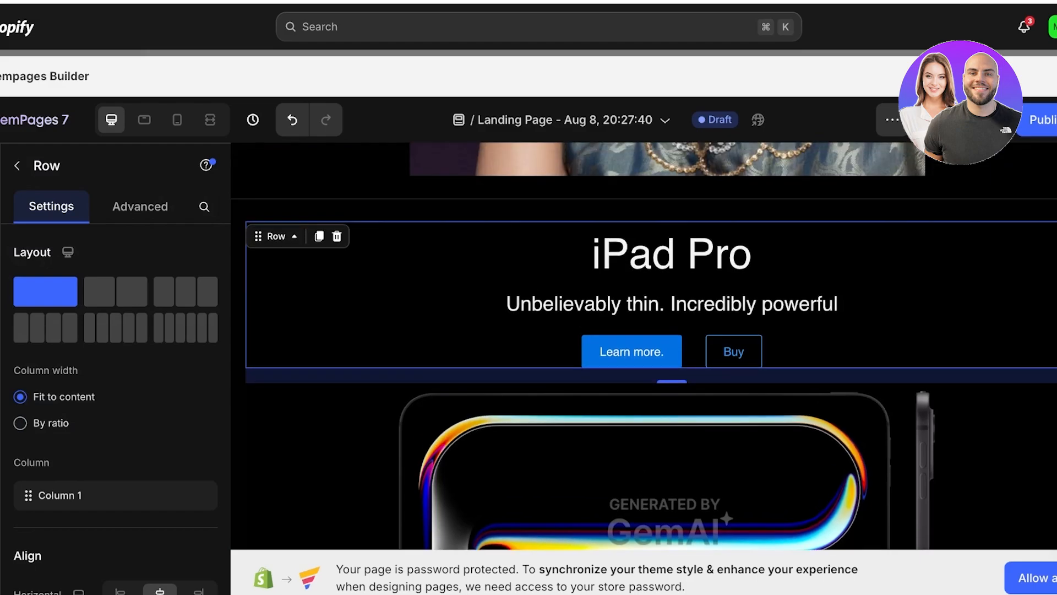
left_click(644, 463)
scroll(644, 385, "up", 14)
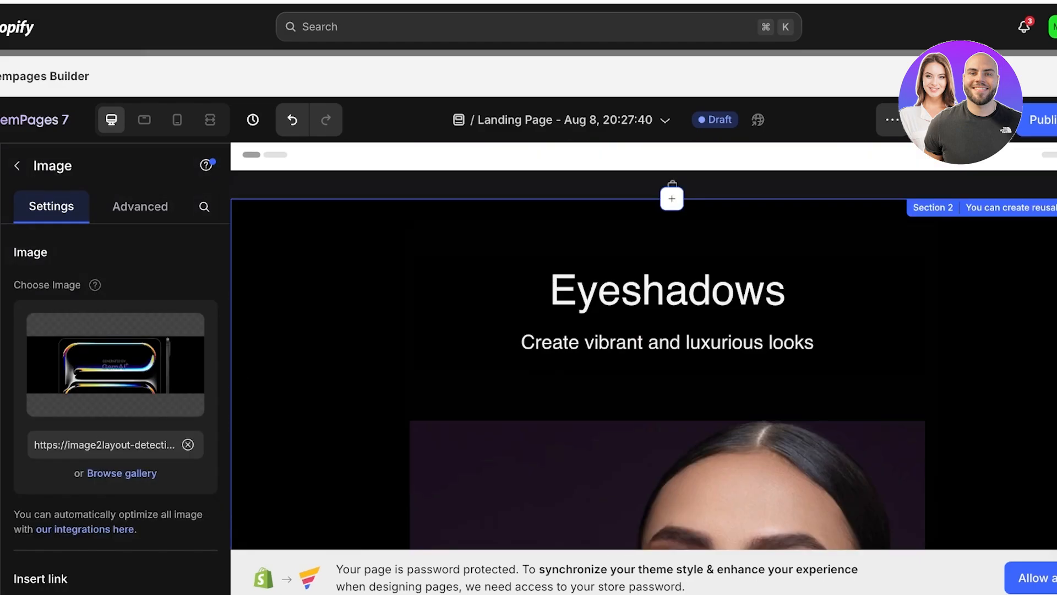
- Examine the AI Content writer of Section 1 and the Create Theme Section option of the iPad Pro section
left_click(644, 185)
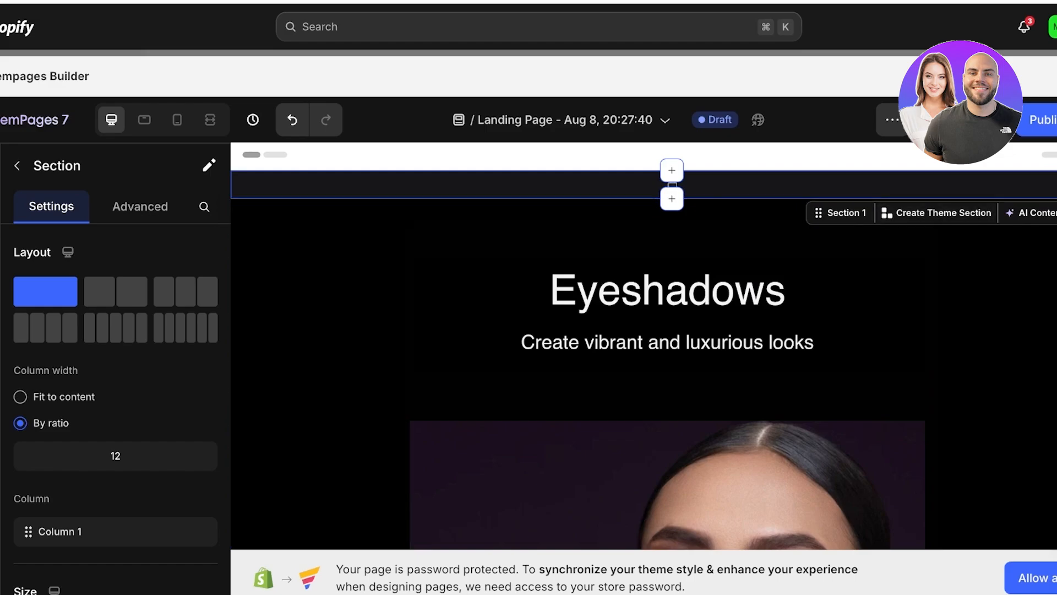
left_click(1035, 213)
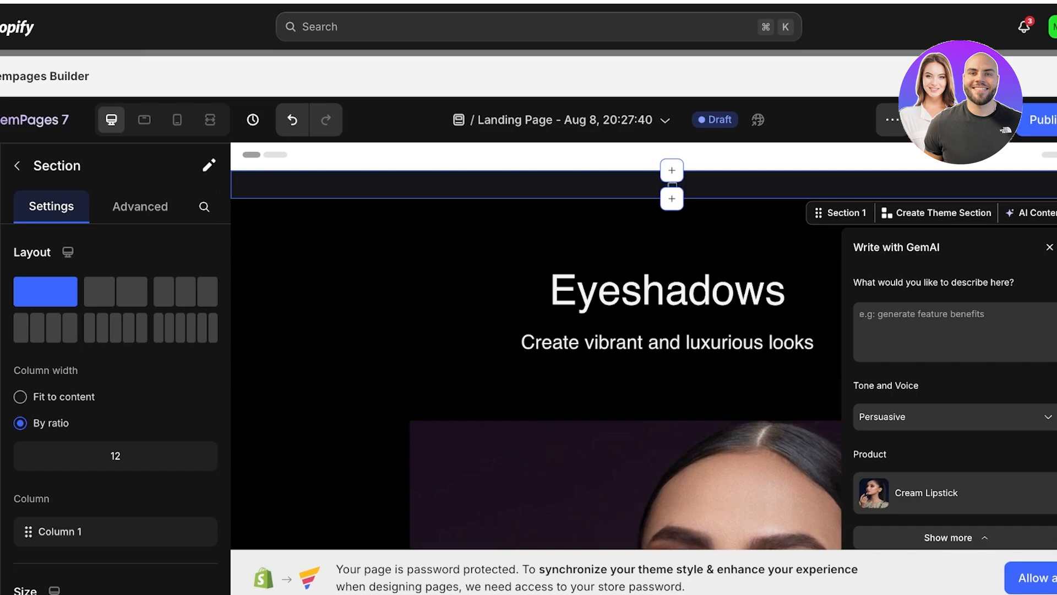
left_click(667, 385)
scroll(667, 385, "down", 15)
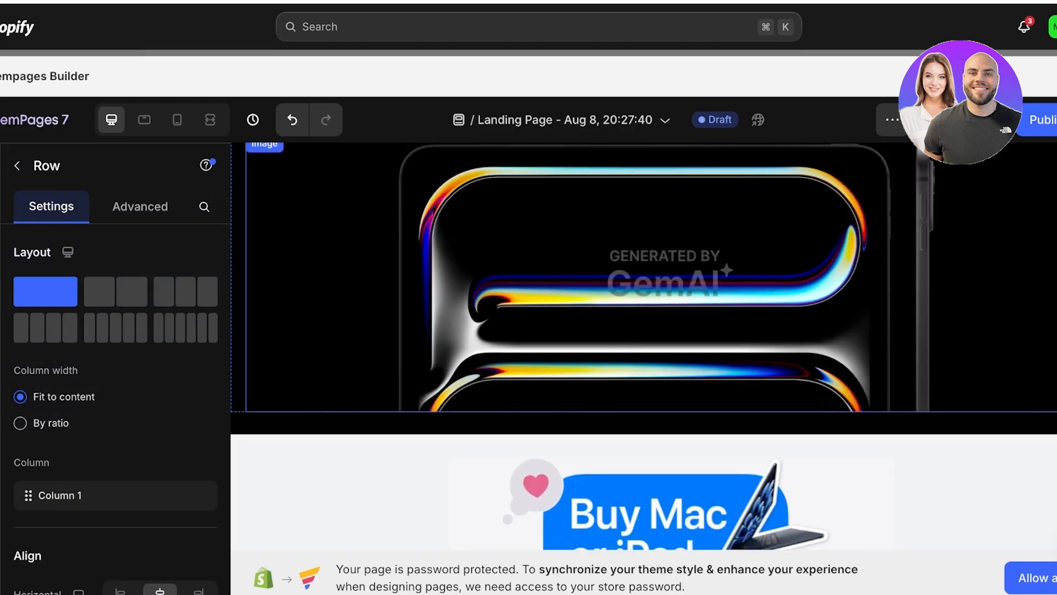
scroll(667, 386, "up", 2)
left_click(668, 386)
scroll(667, 385, "up", 3)
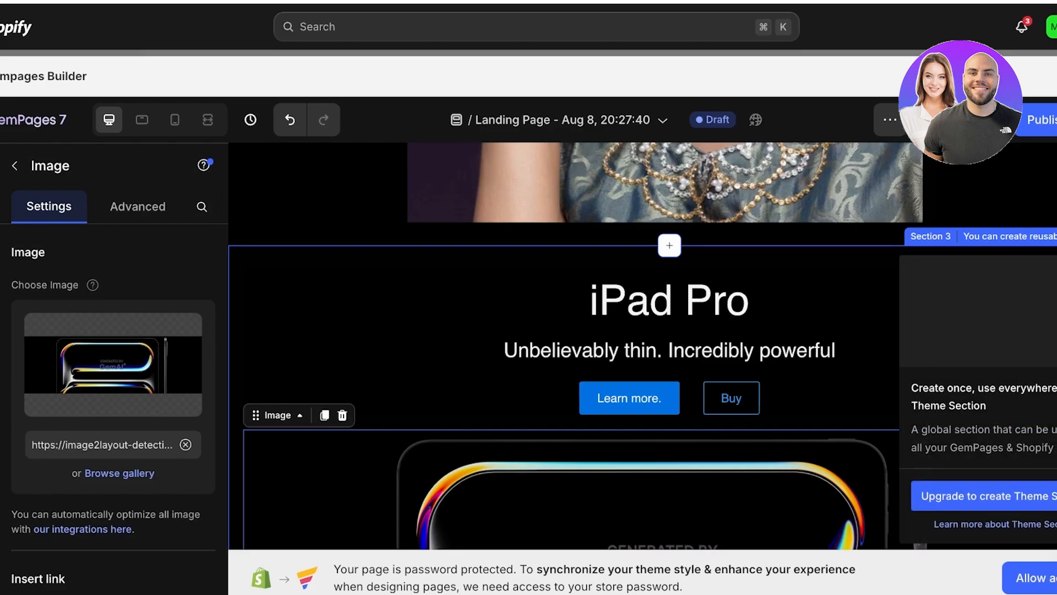
- Add a blank section between the "Buy Mac or iPad for college" banner and the MacBook Air section
left_click(859, 325)
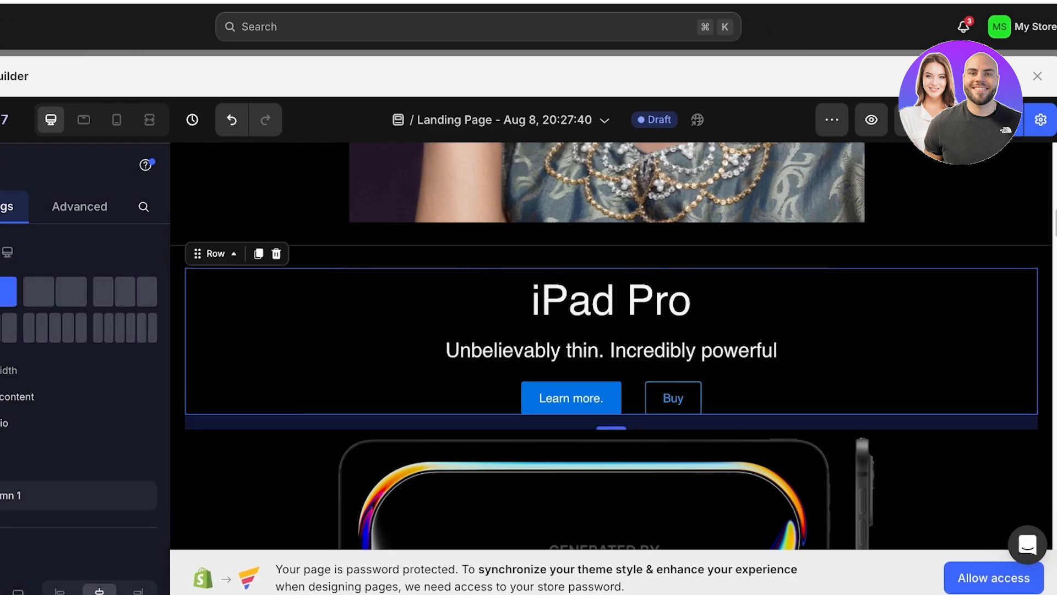
scroll(611, 345, "down", 10)
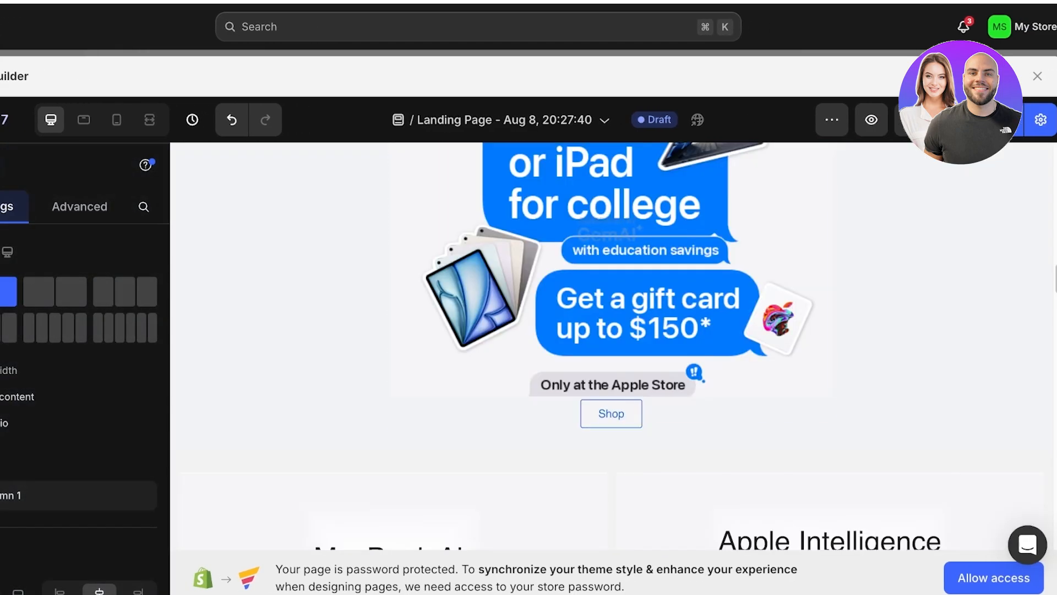
scroll(611, 450, "down", 2)
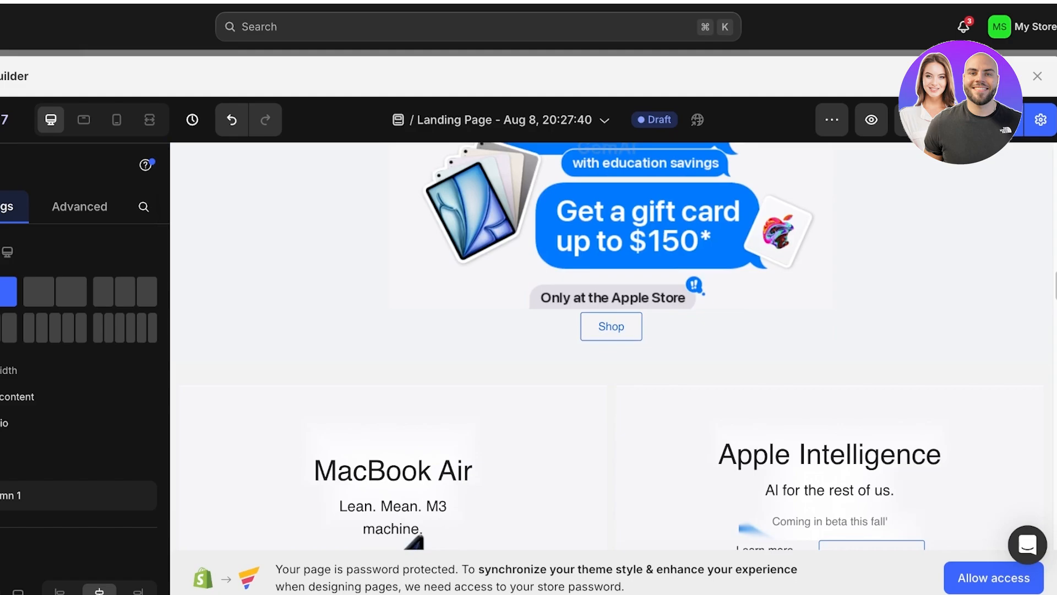
mouse_move(611, 364)
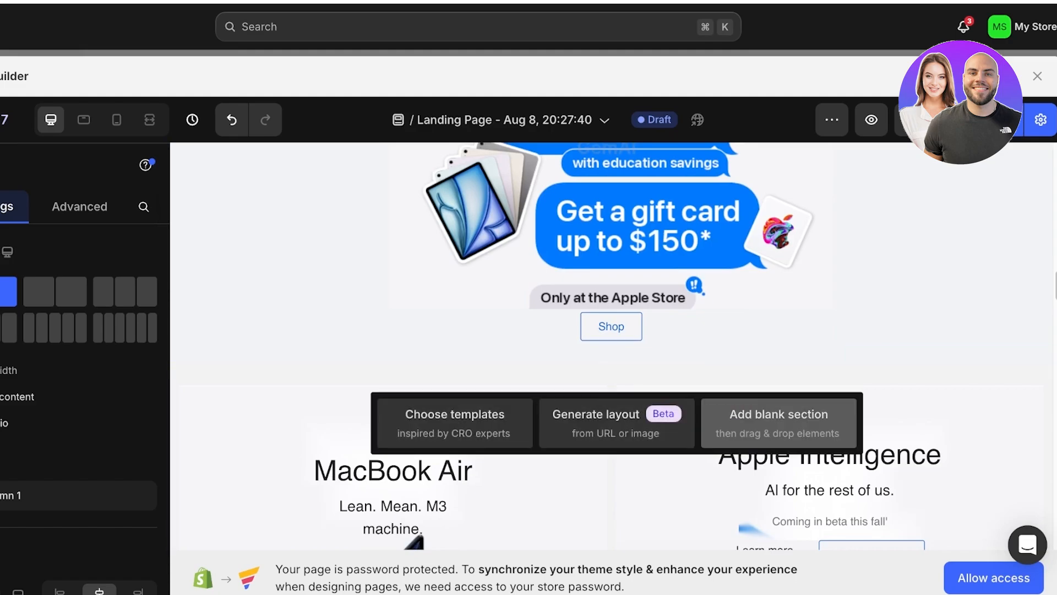
left_click(778, 423)
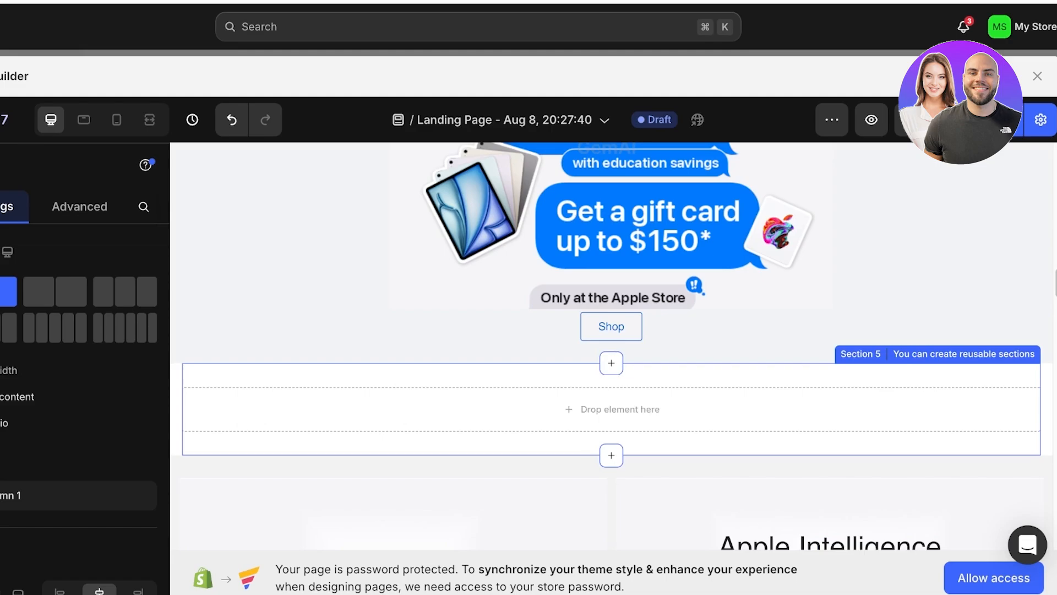
- Enter the GemAI content prompt "write about how diverse our makeup colors are" for the blank section below the college banner
left_click(963, 348)
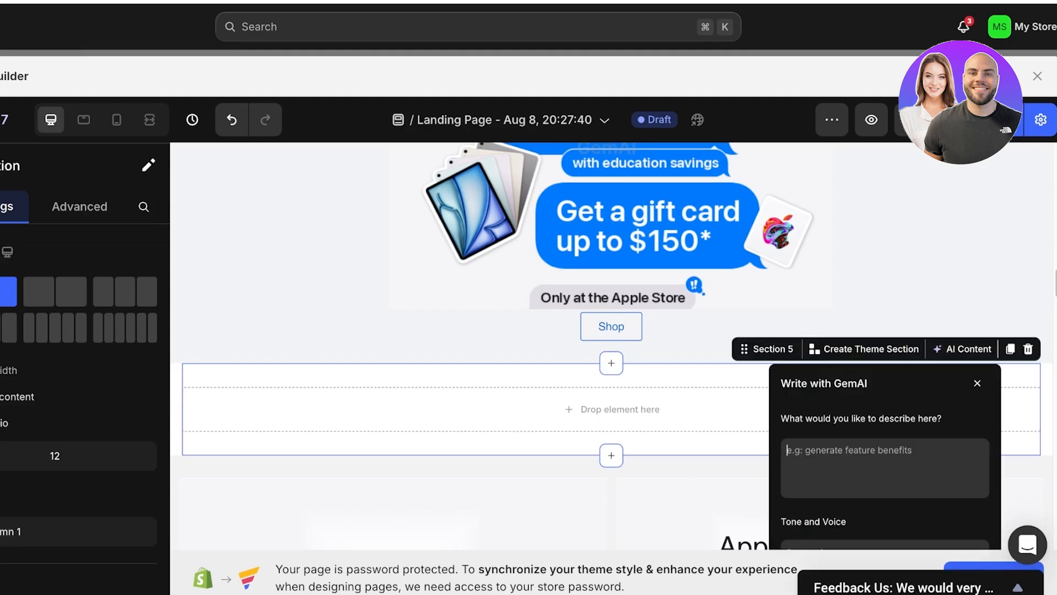
type("w")
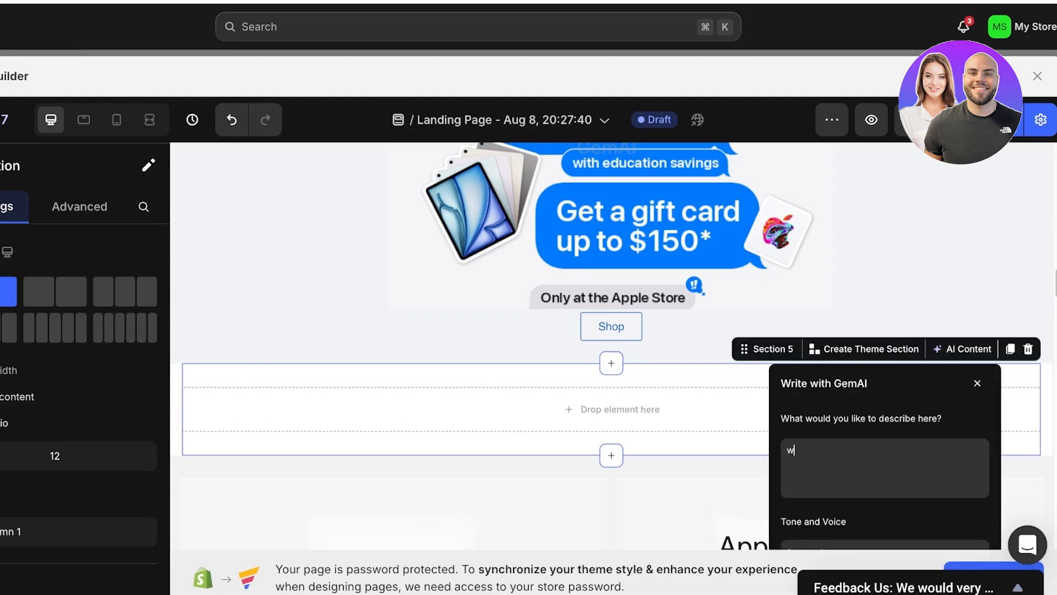
type("rite about how di")
type("ver")
key("BackSpace")
type("erse o")
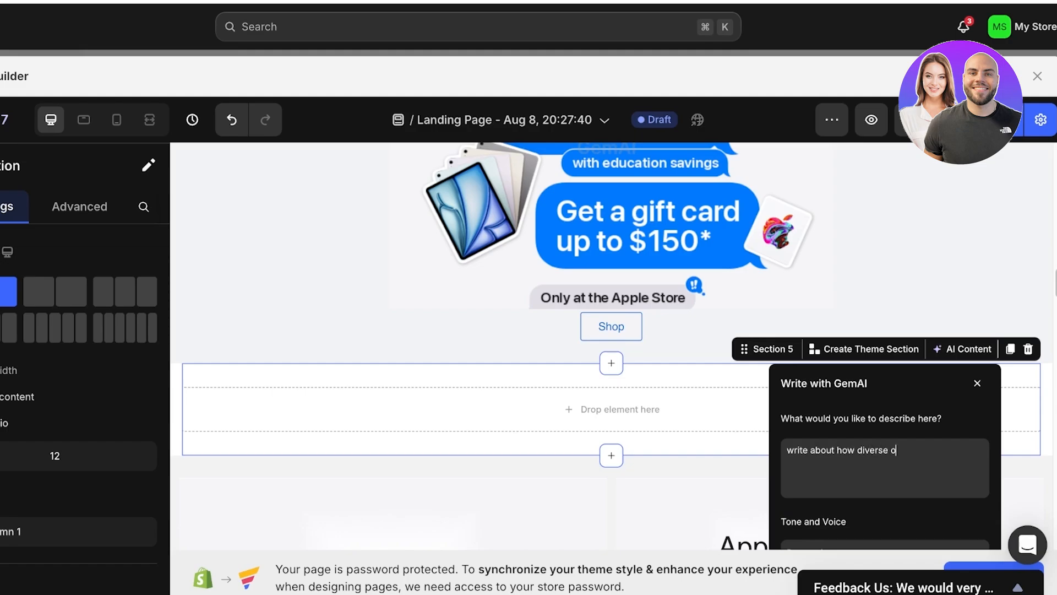
type("ur makeup collecti")
key("BackSpace")
key("BackSpace")
key("BackSpace")
key("BackSpace")
key("BackSpace")
type("colors are")
- Set the GemAI prompt's tone to Persuasive and choose Bybs Liquid Lippie as its product
scroll(611, 346, "down", 2)
left_click(884, 441)
left_click(870, 441)
scroll(870, 441, "down", 1)
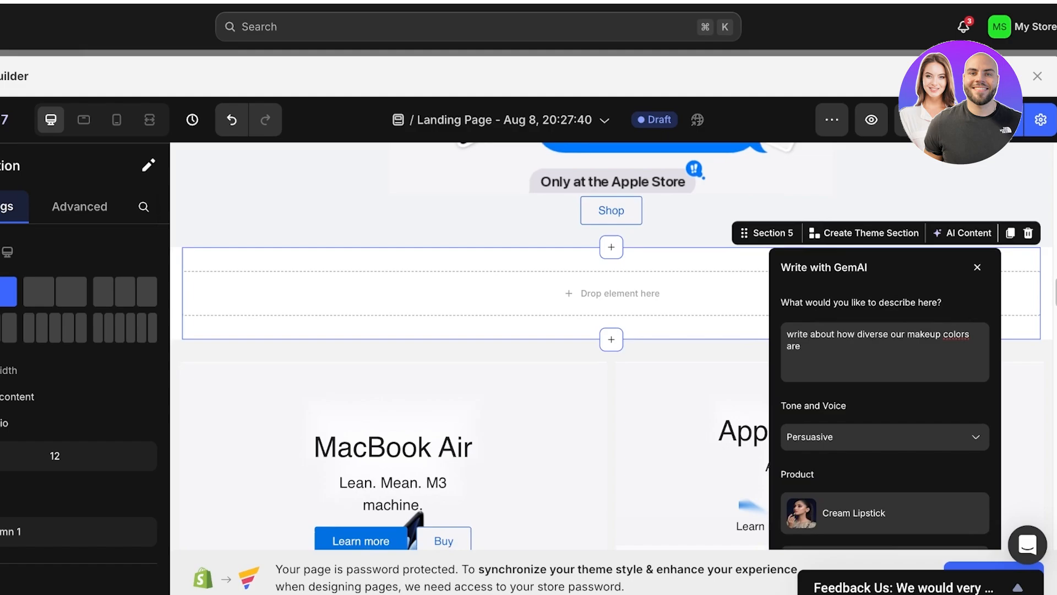
left_click(870, 445)
scroll(870, 441, "down", 3)
scroll(865, 438, "down", 1)
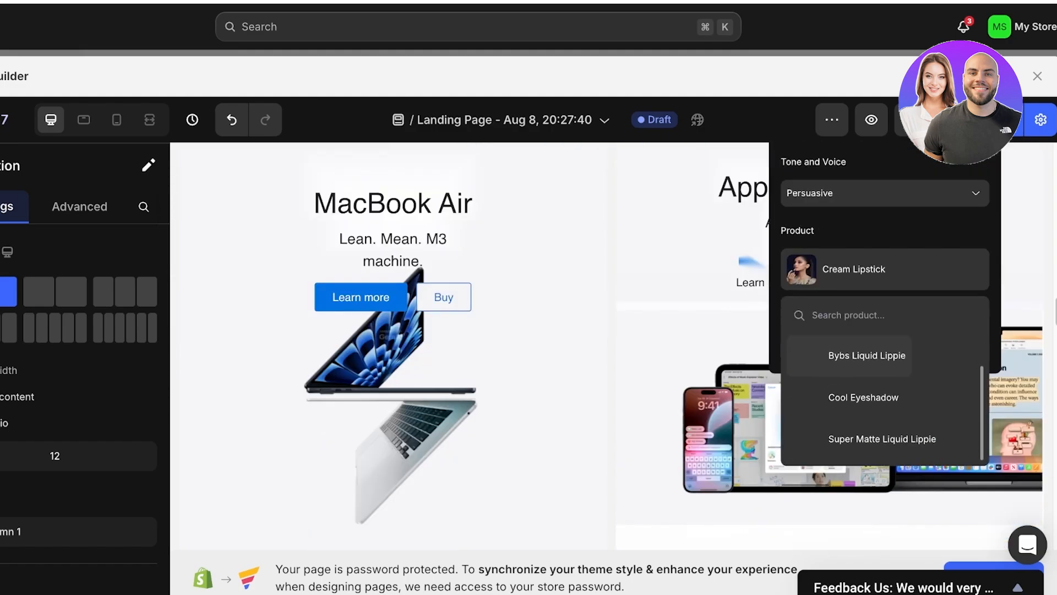
left_click(867, 355)
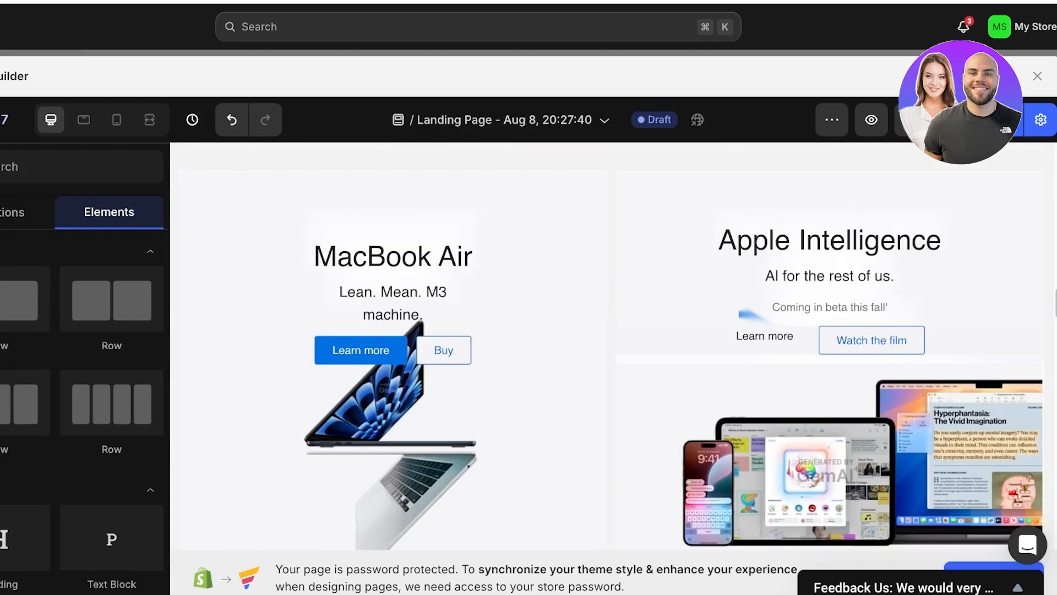
- Review the recreated page's sections from the college banner through the product tiles down to the entertainment tiles
scroll(611, 353, "up", 10)
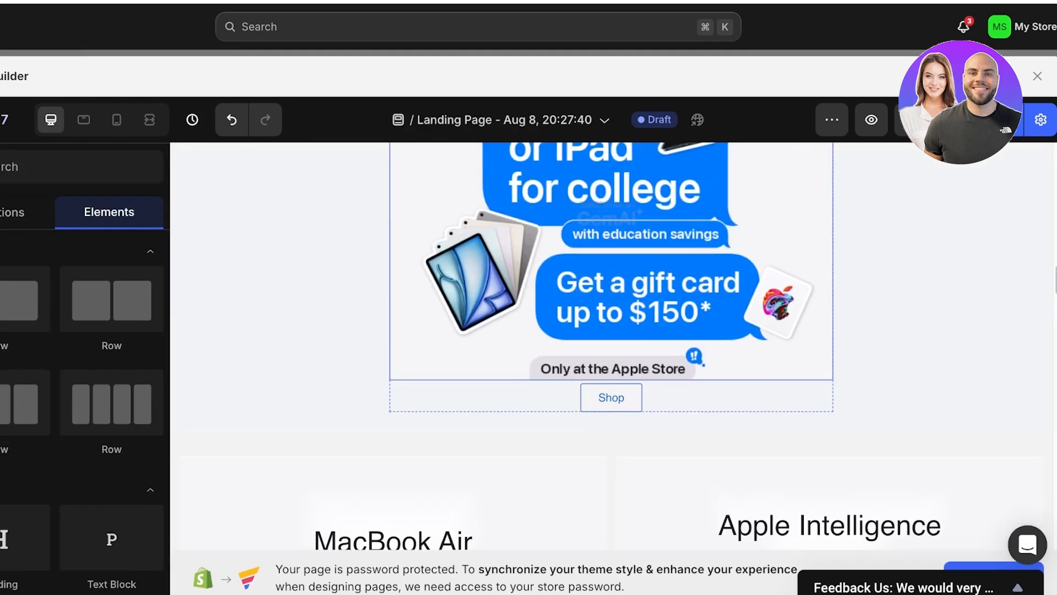
scroll(611, 352, "down", 8)
scroll(611, 352, "up", 7)
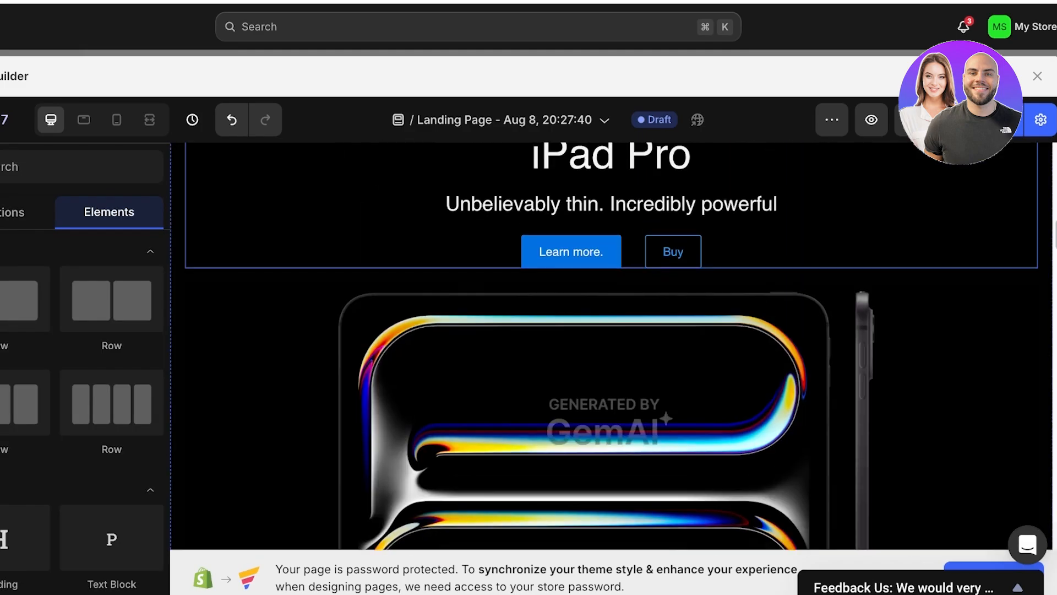
scroll(611, 353, "down", 3)
scroll(611, 352, "down", 10)
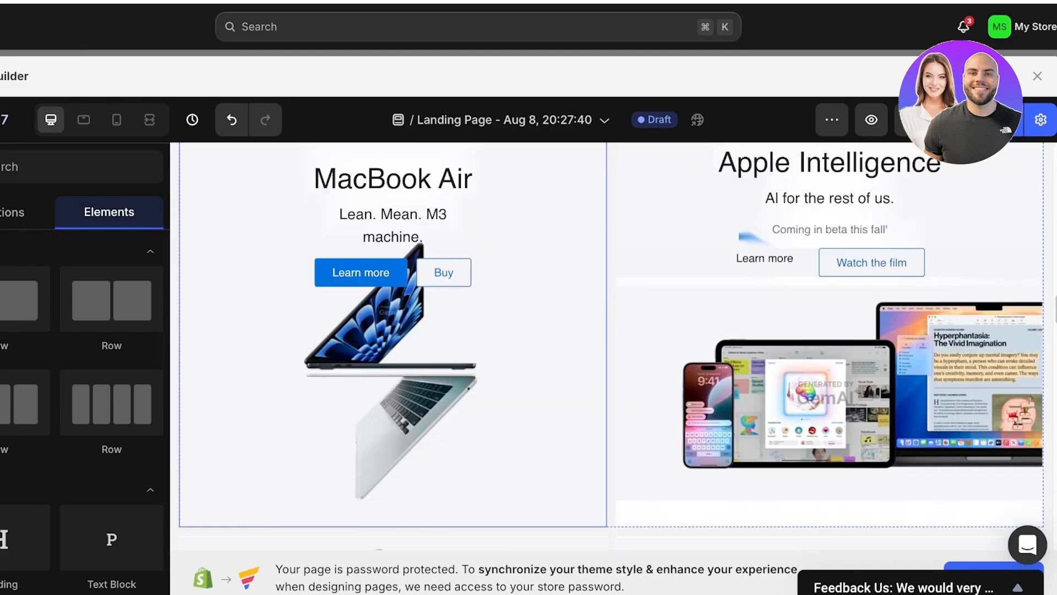
scroll(611, 352, "up", 4)
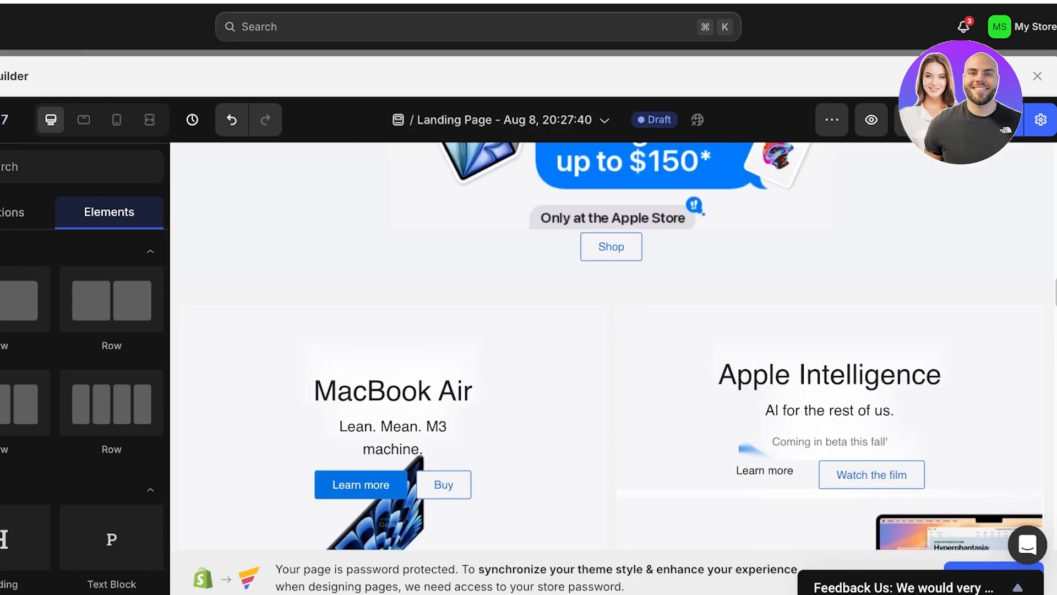
scroll(612, 352, "up", 3)
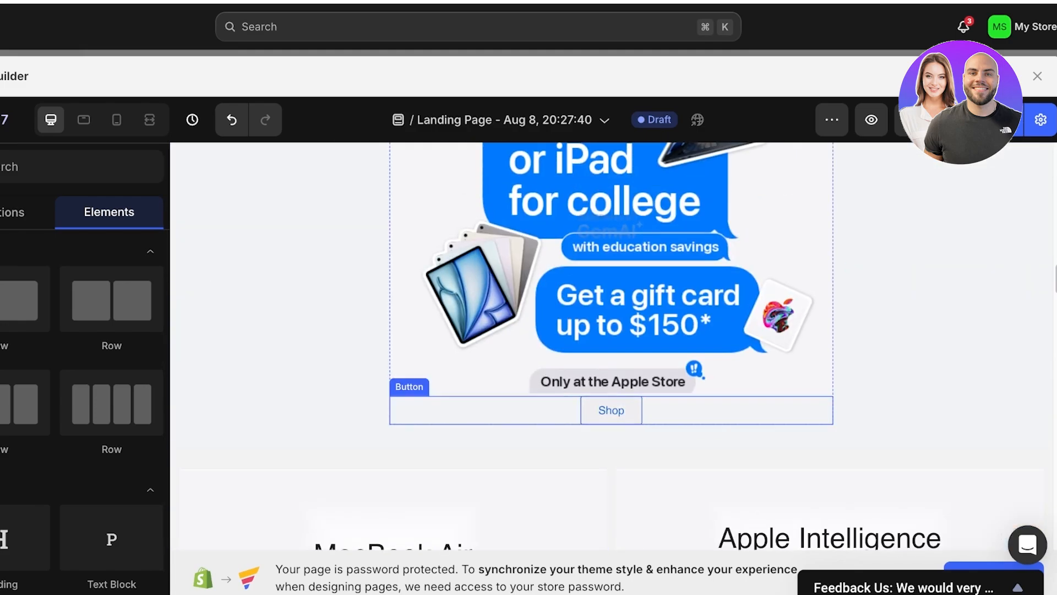
scroll(611, 352, "down", 3)
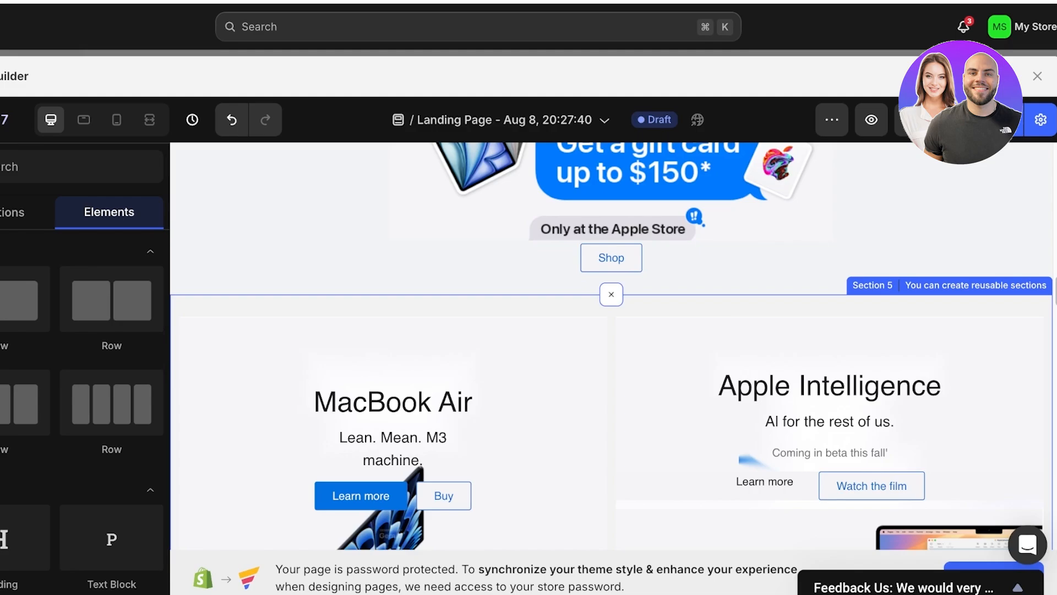
scroll(611, 347, "down", 10)
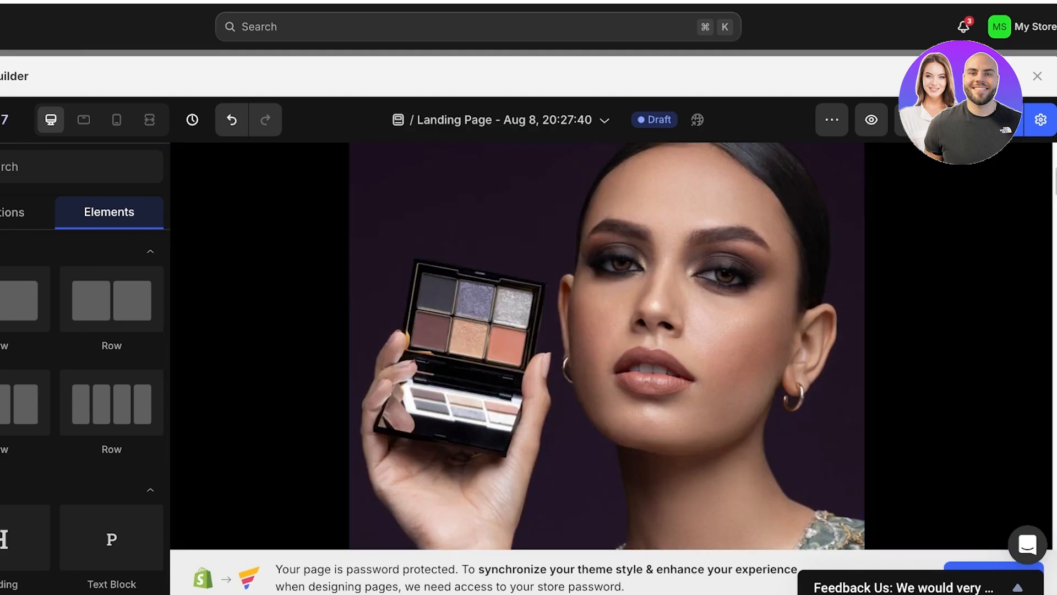
scroll(611, 347, "up", 10)
scroll(612, 347, "down", 6)
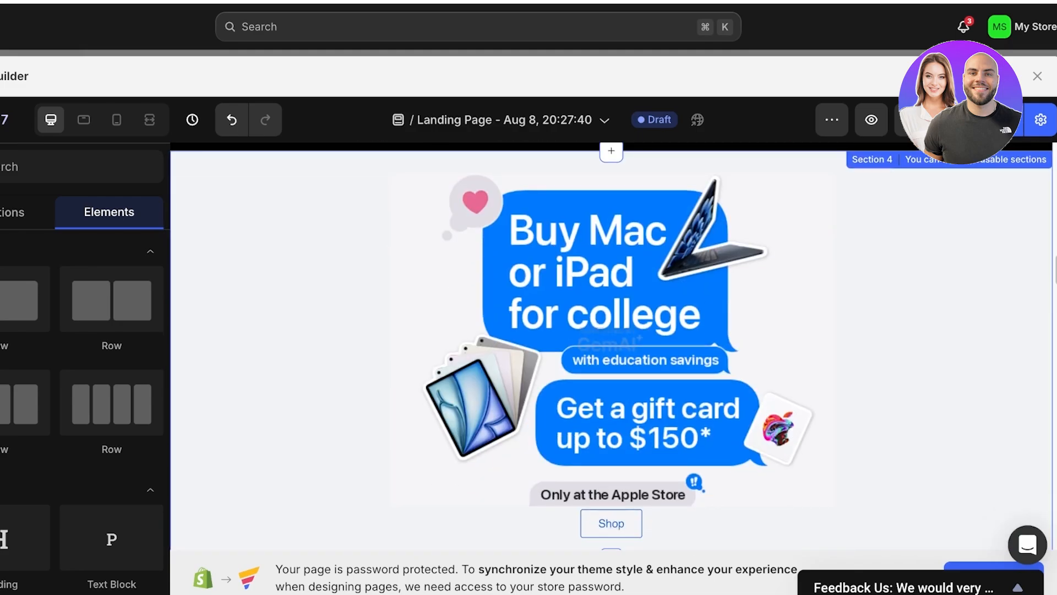
scroll(611, 347, "down", 5)
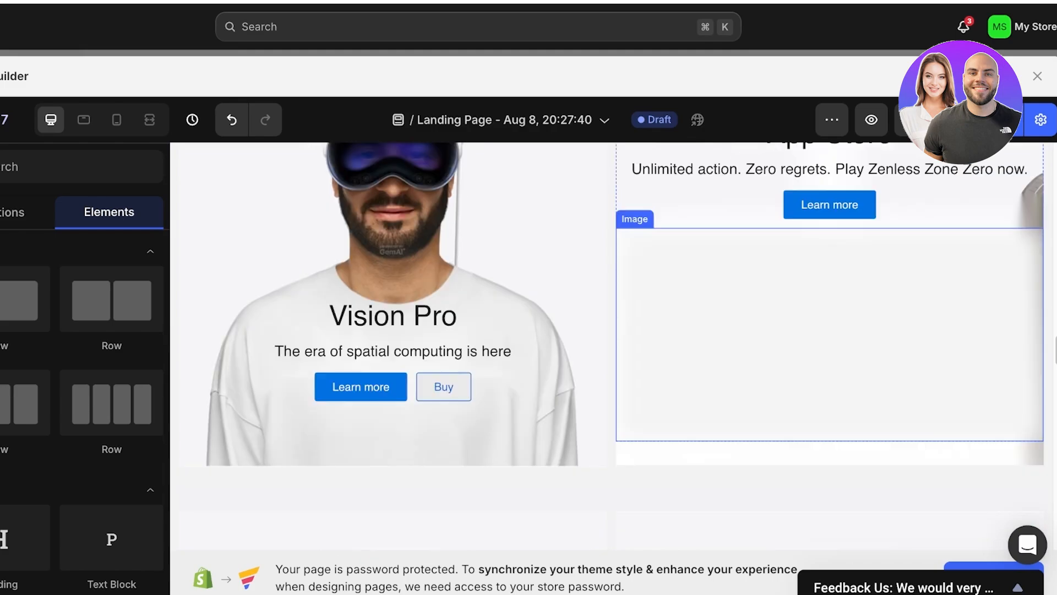
scroll(611, 347, "up", 3)
scroll(611, 347, "down", 5)
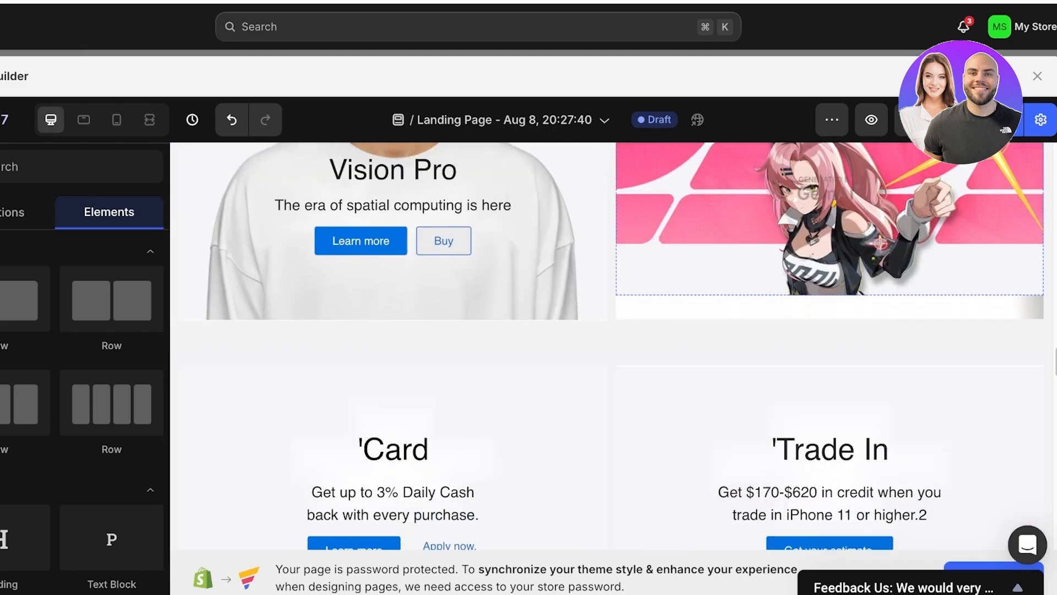
scroll(611, 347, "up", 4)
scroll(611, 347, "down", 5)
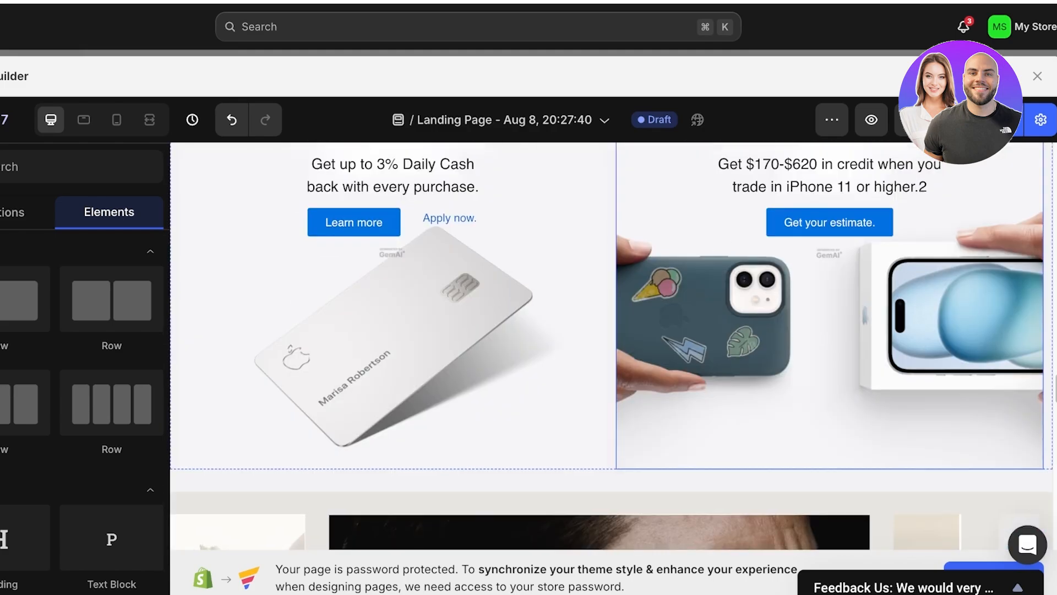
scroll(611, 347, "down", 5)
scroll(611, 347, "down", 5)
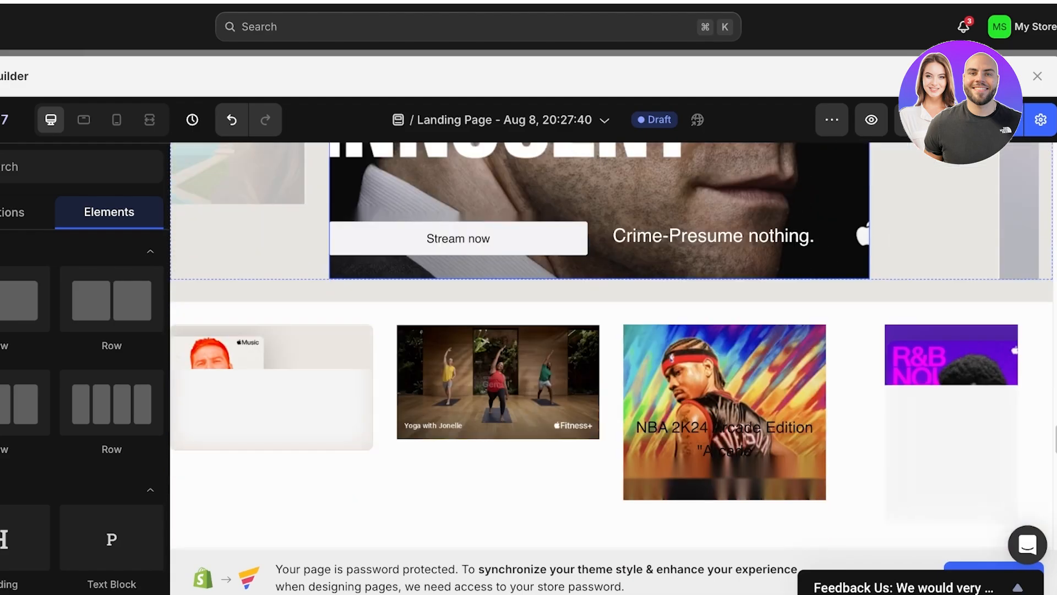
- Look back over the page up to the Eyeshadows section, and recheck the iPad Pro, college banner and App Store sections
scroll(612, 347, "up", 8)
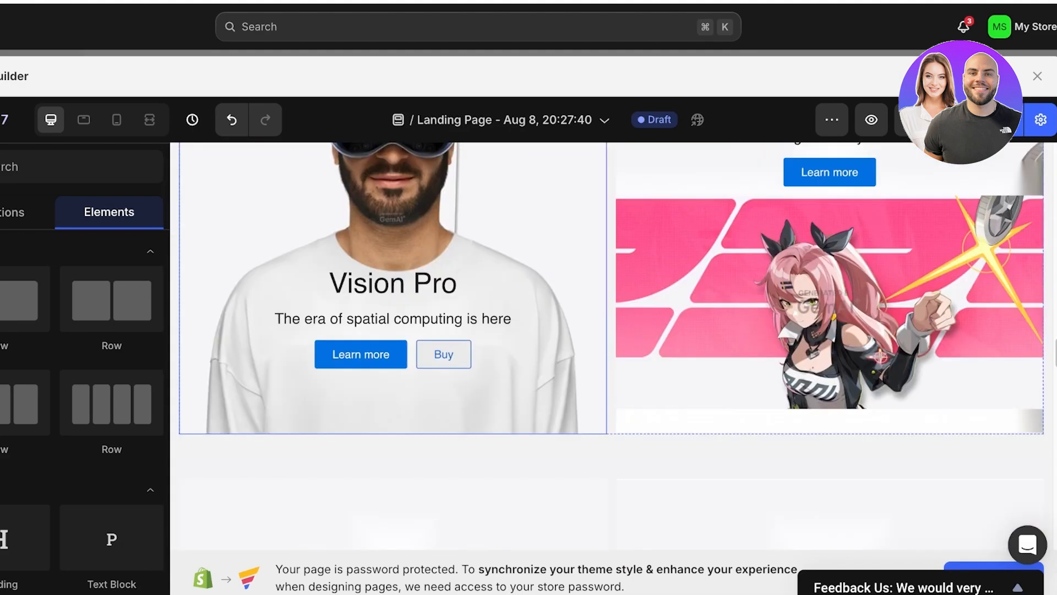
scroll(611, 347, "up", 15)
scroll(612, 347, "down", 6)
scroll(611, 347, "up", 8)
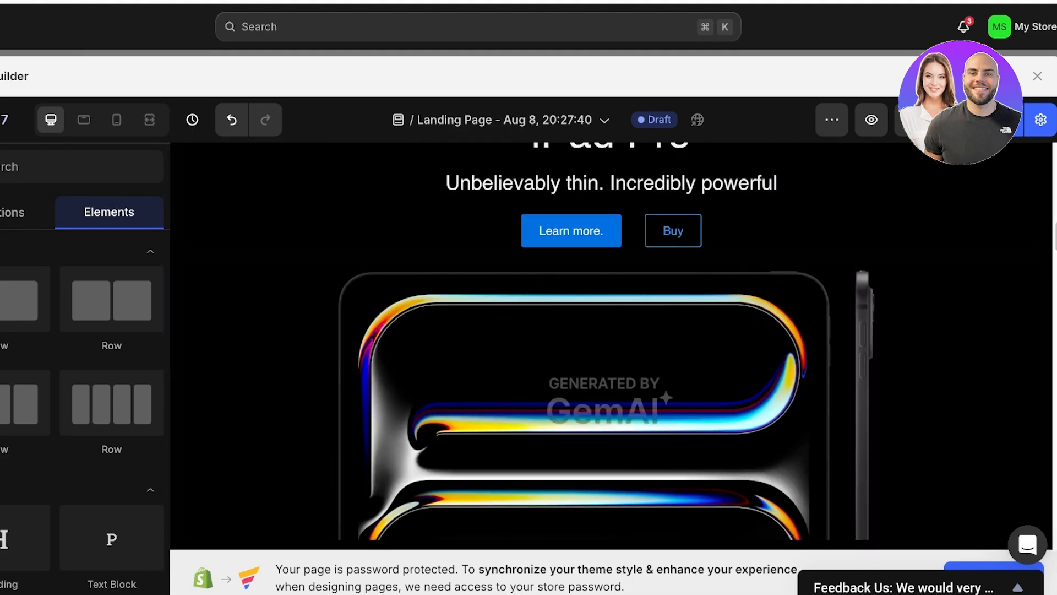
scroll(611, 347, "up", 12)
scroll(611, 347, "down", 4)
scroll(611, 347, "up", 1)
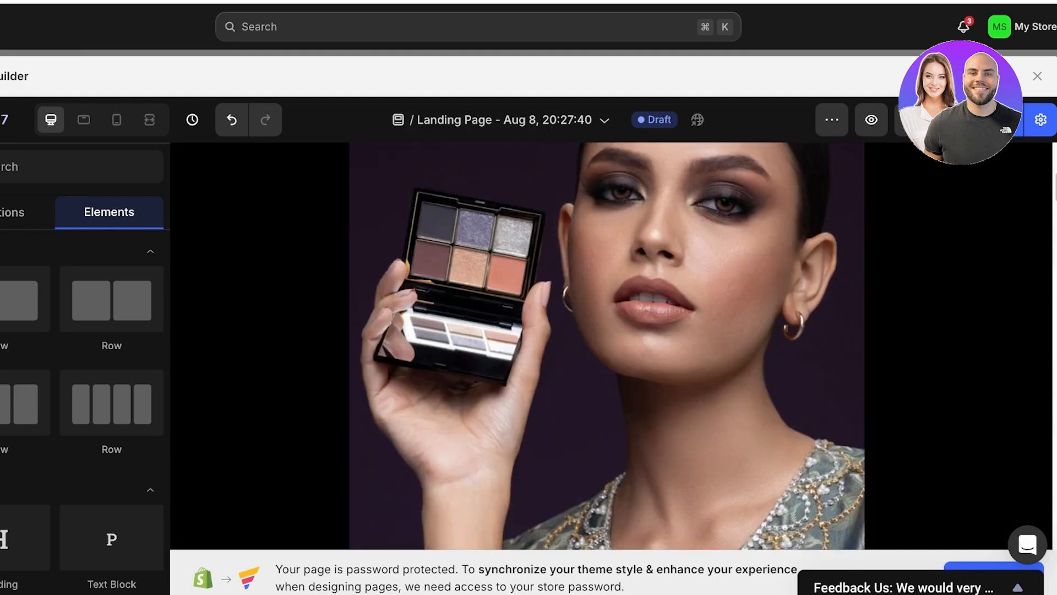
scroll(611, 347, "down", 6)
scroll(611, 347, "up", 12)
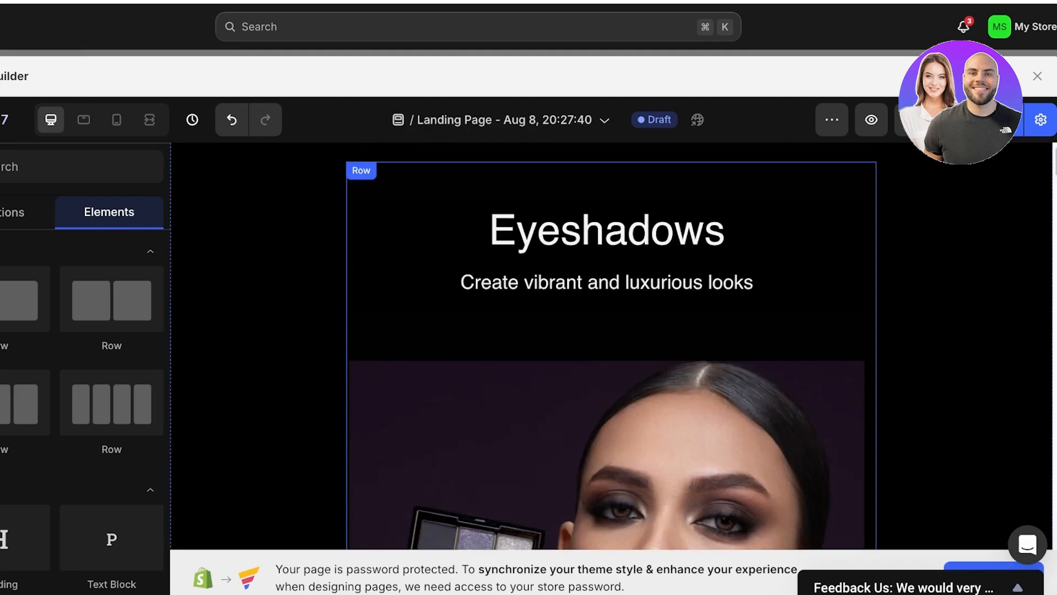
scroll(611, 347, "down", 6)
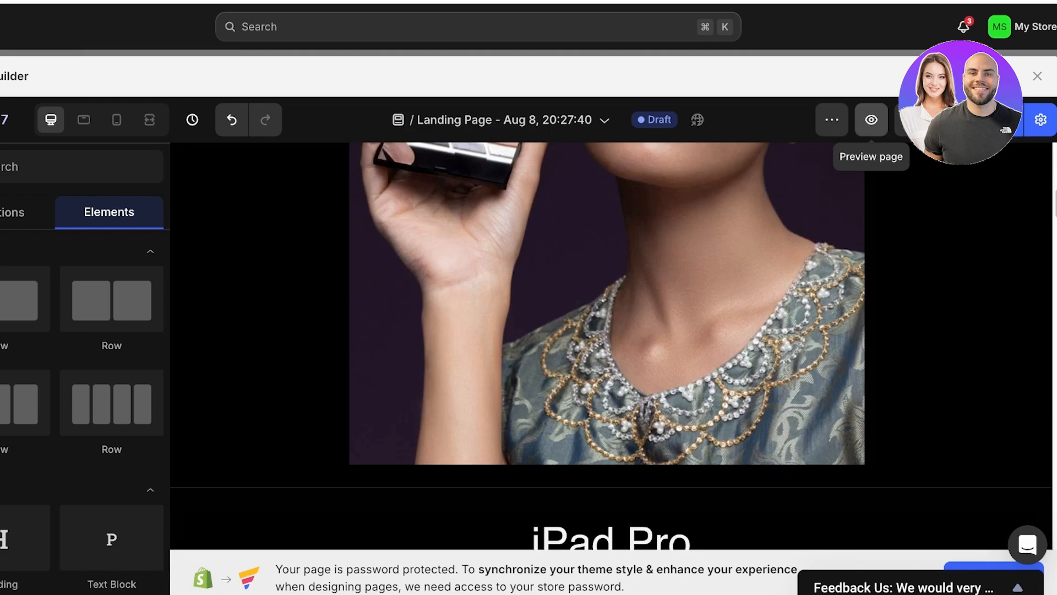
scroll(611, 347, "down", 10)
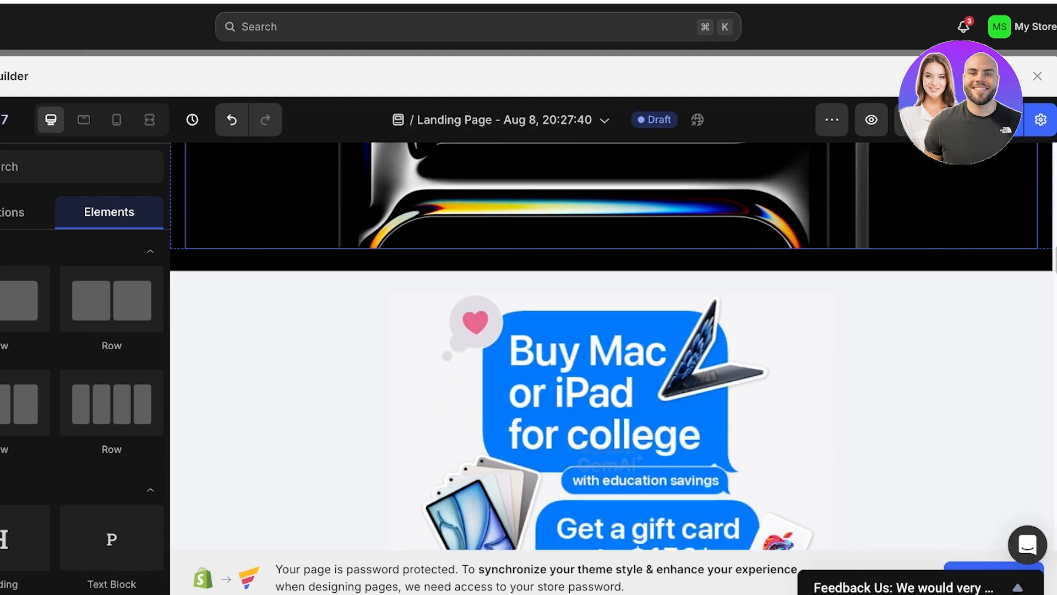
scroll(611, 347, "down", 12)
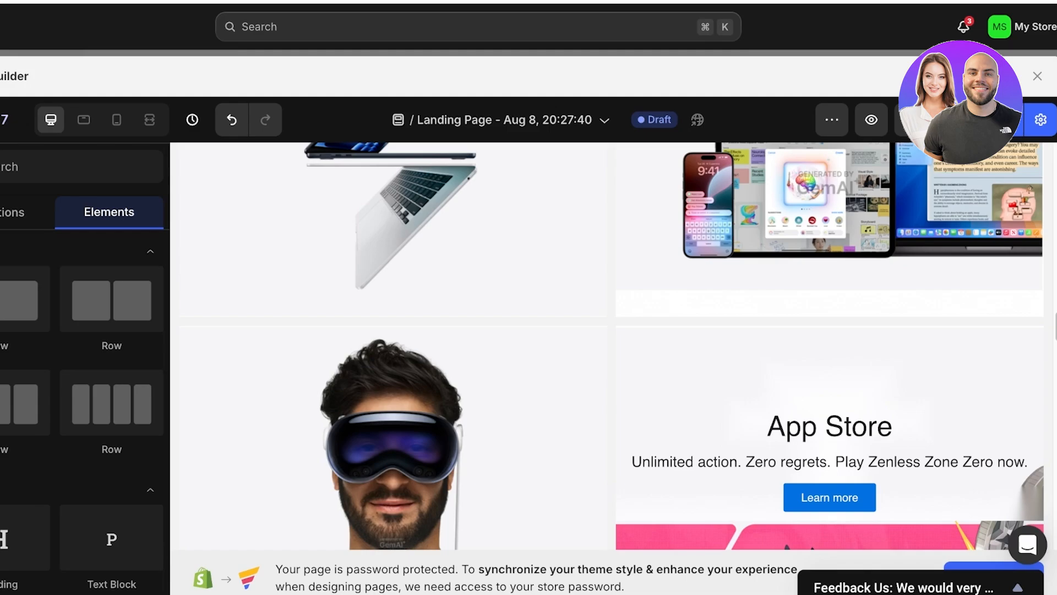
scroll(611, 347, "up", 12)
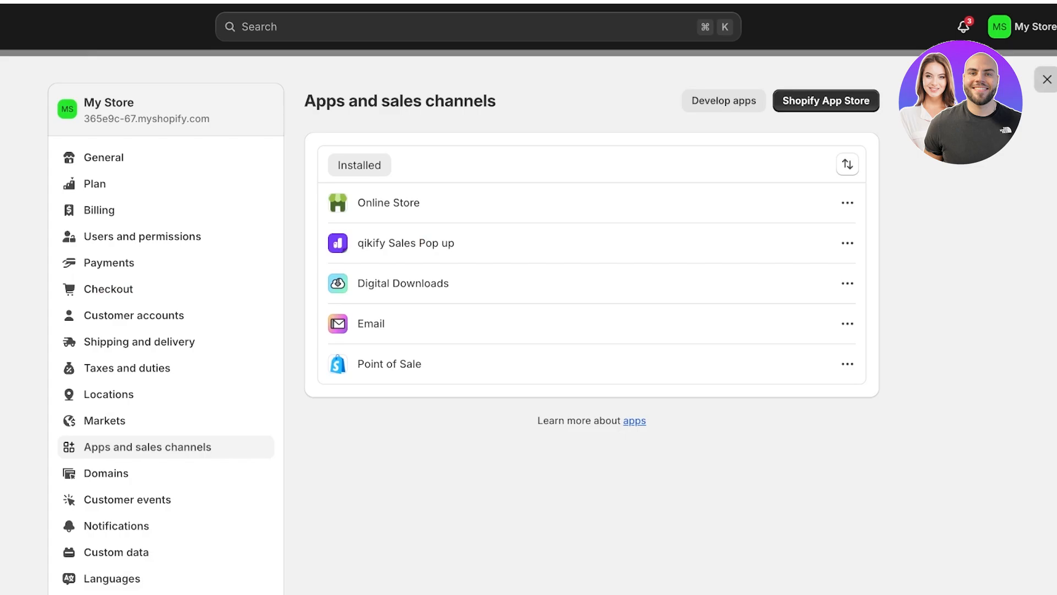
- Close the store's apps and sales channels settings and return to the Shopify admin home page
left_click(1047, 79)
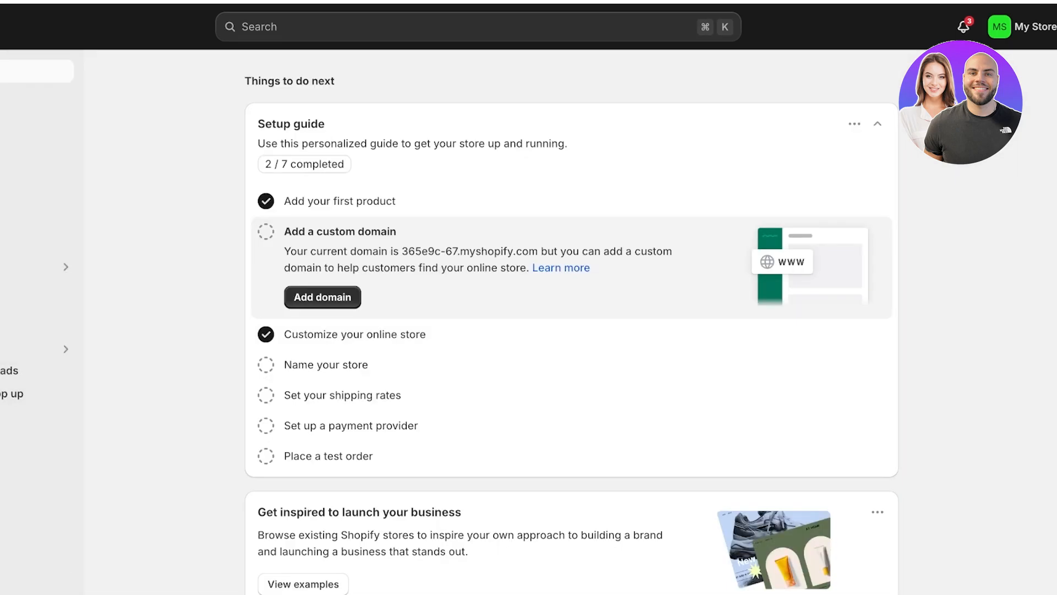